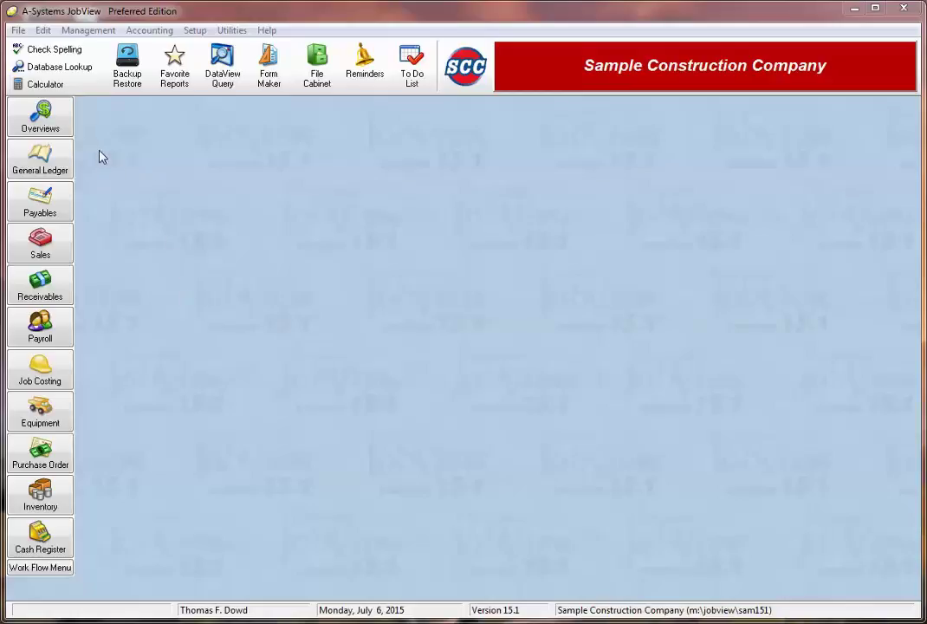
- Look through the Overview, General Ledger, Payroll and Job Costing work flows
left_click(55, 122)
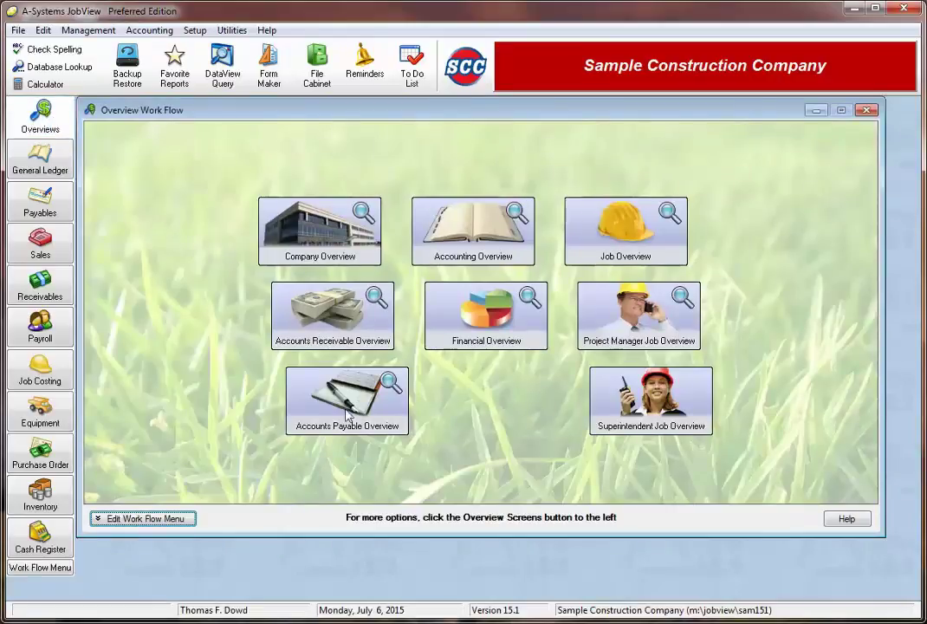
left_click(54, 167)
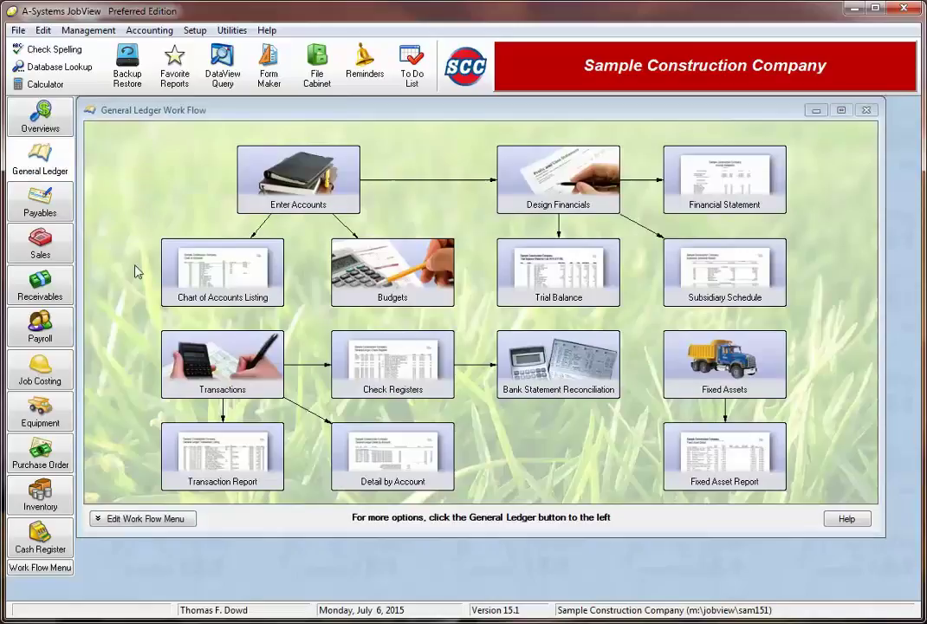
left_click(40, 328)
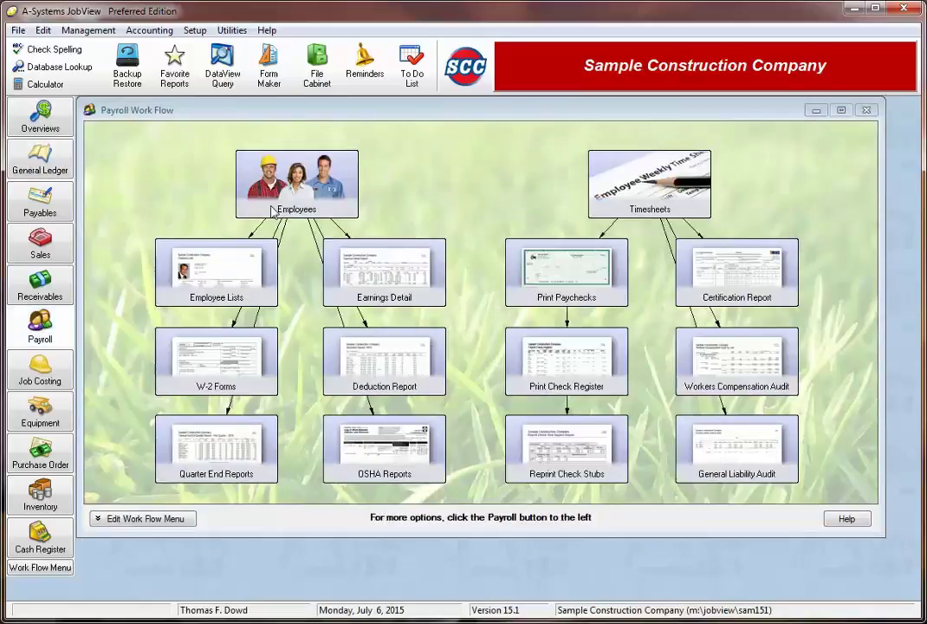
left_click(47, 379)
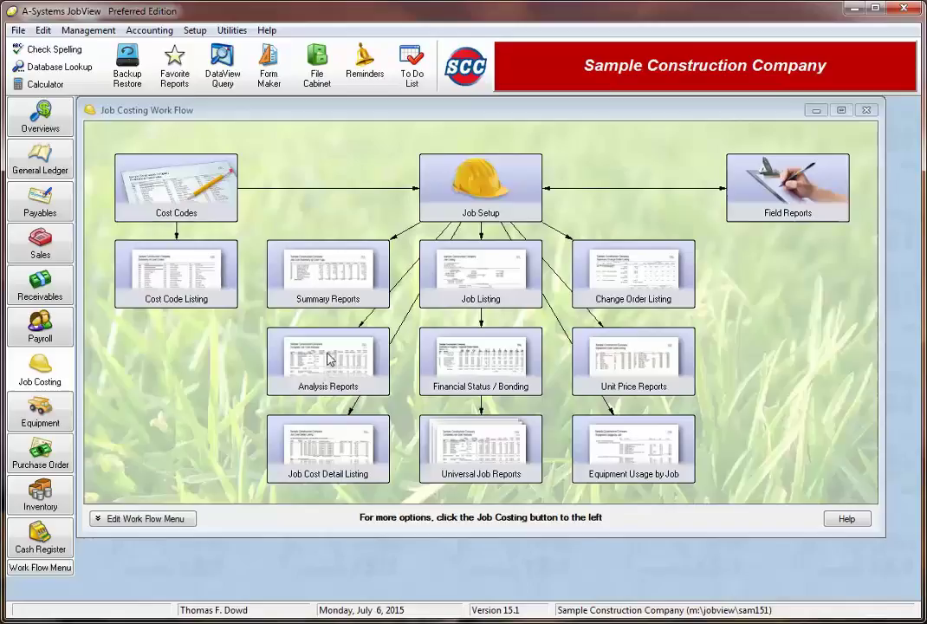
- Open the Billing & Income job summary report for changing and preview it with its existing Work in Progress formatting
left_click(338, 291)
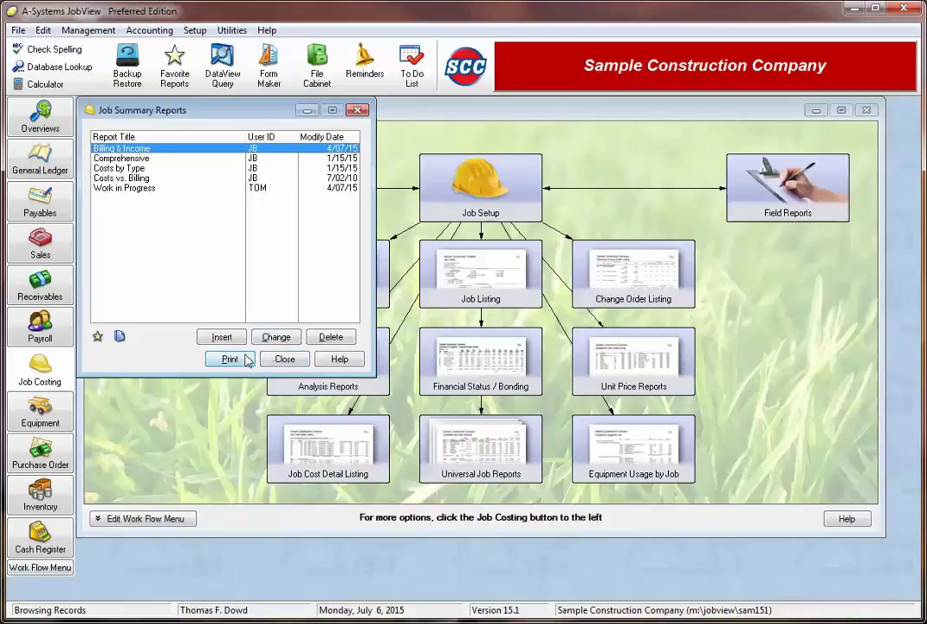
left_click(276, 337)
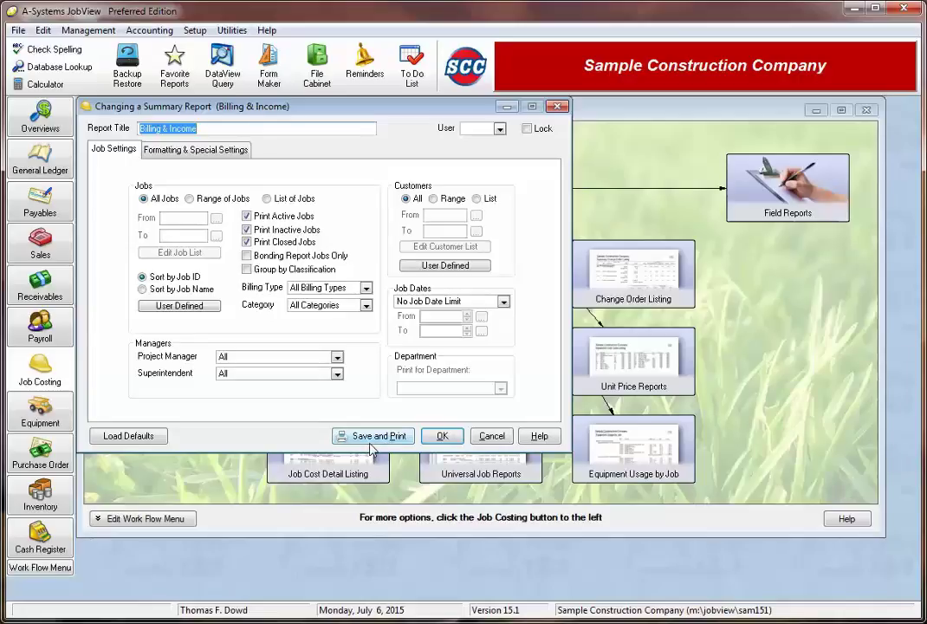
left_click(173, 150)
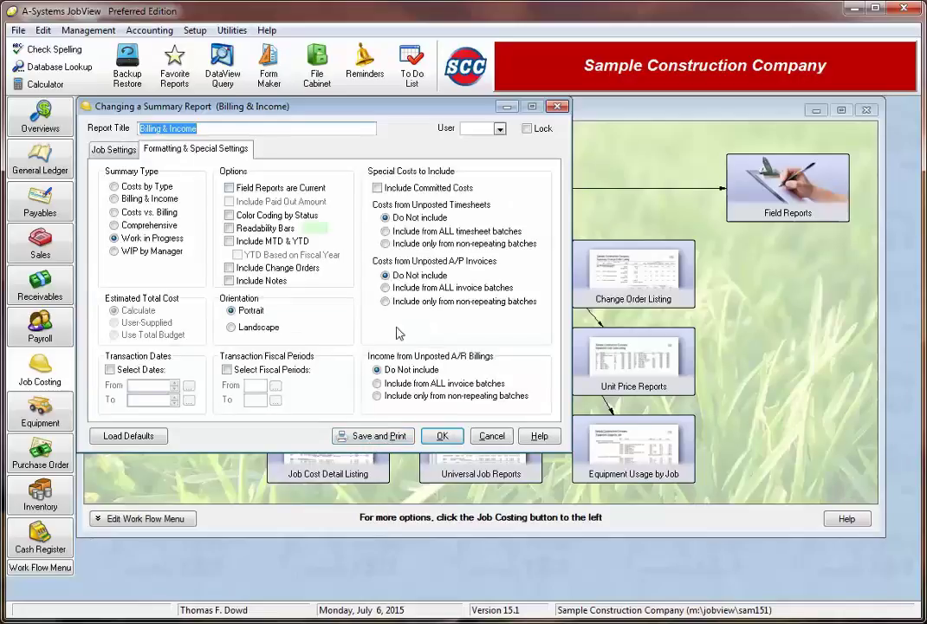
left_click(389, 438)
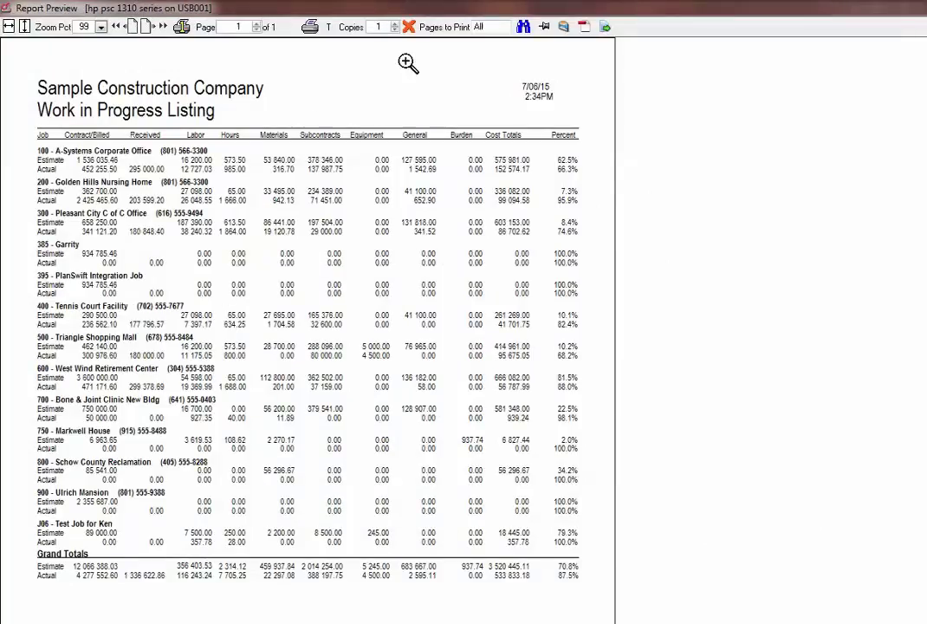
left_click(409, 28)
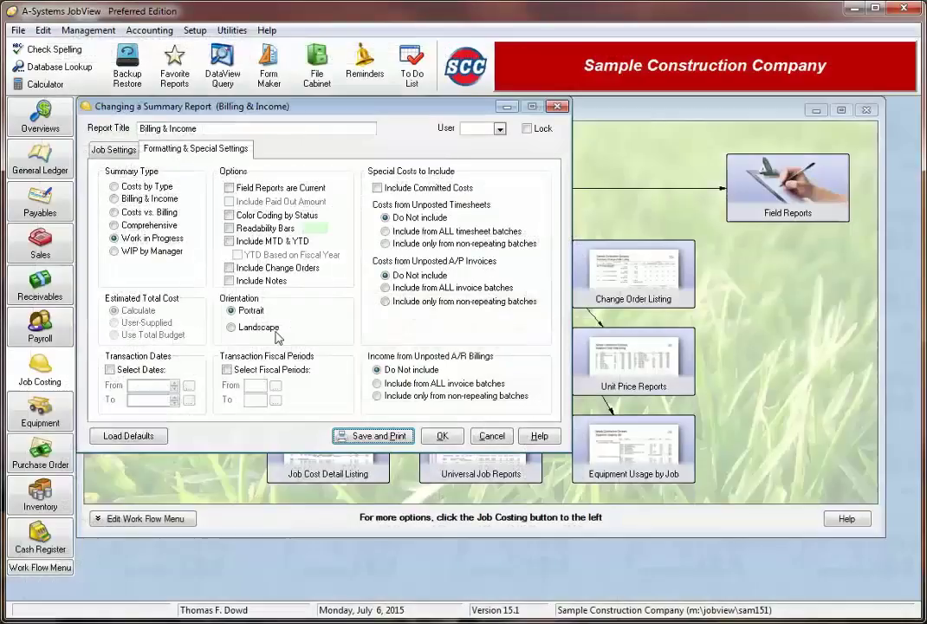
- Set the report's summary type to Billing & Income, and preview and save the report
left_click(147, 227)
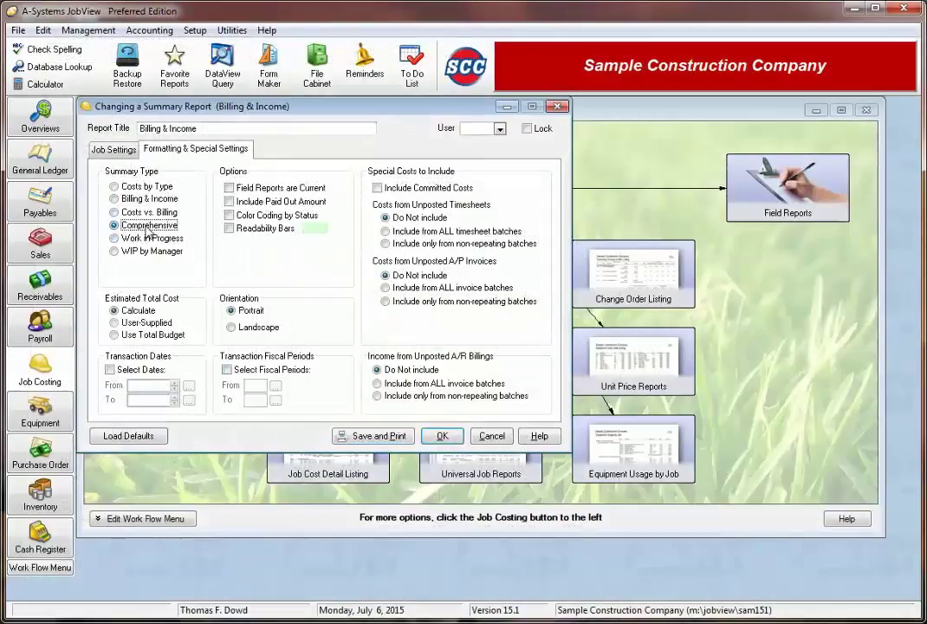
left_click(147, 199)
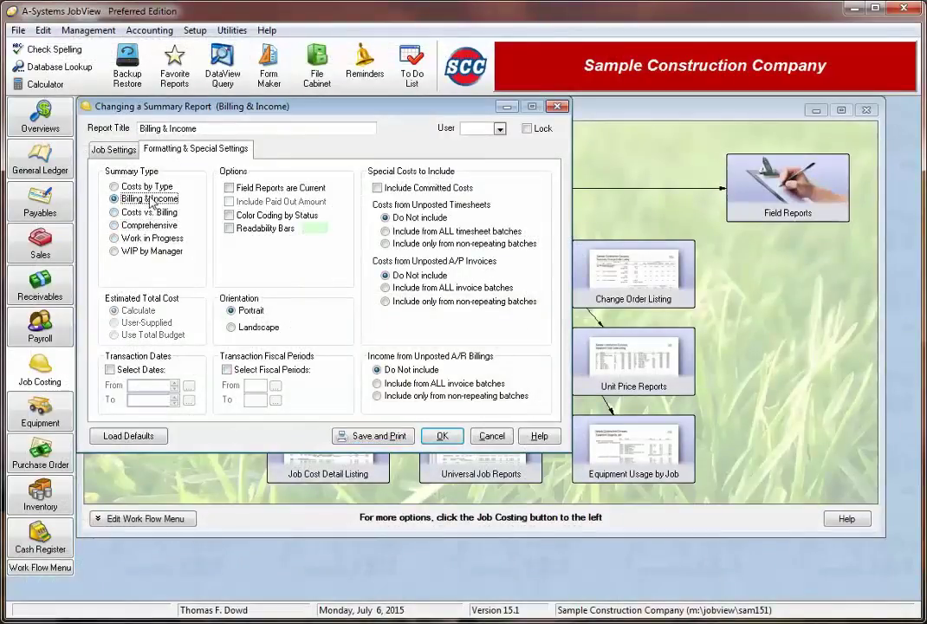
left_click(381, 437)
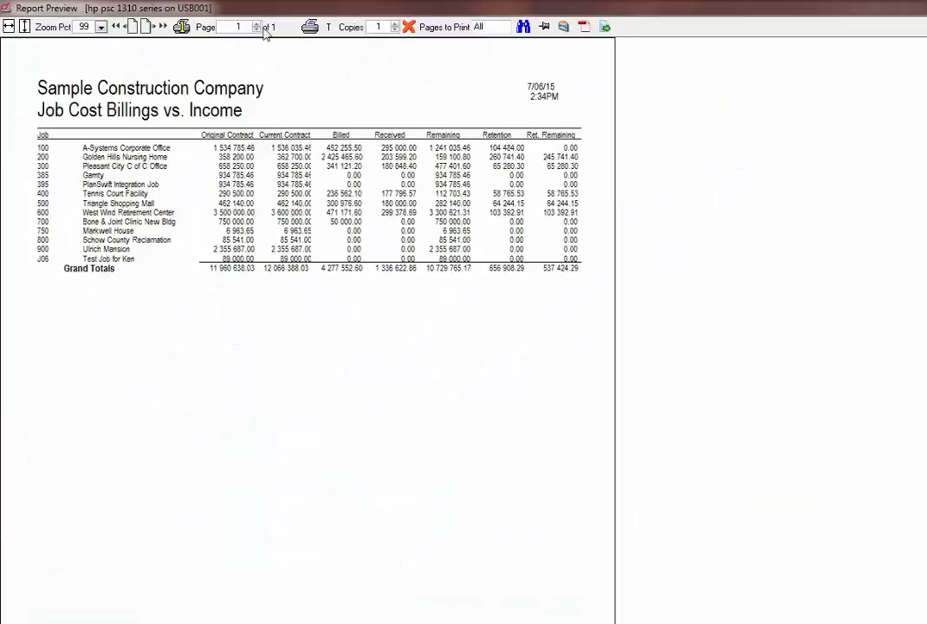
left_click(409, 28)
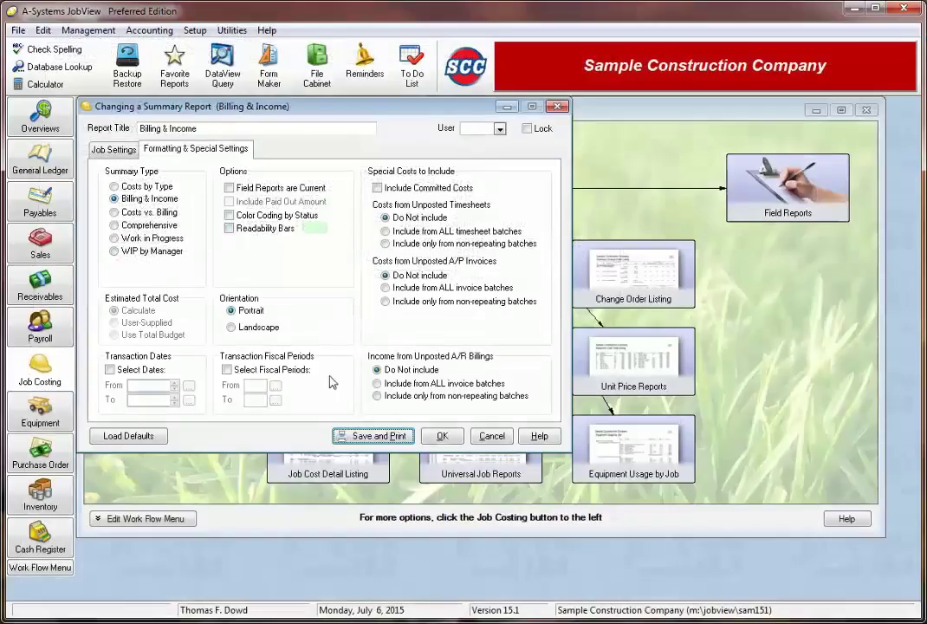
left_click(441, 435)
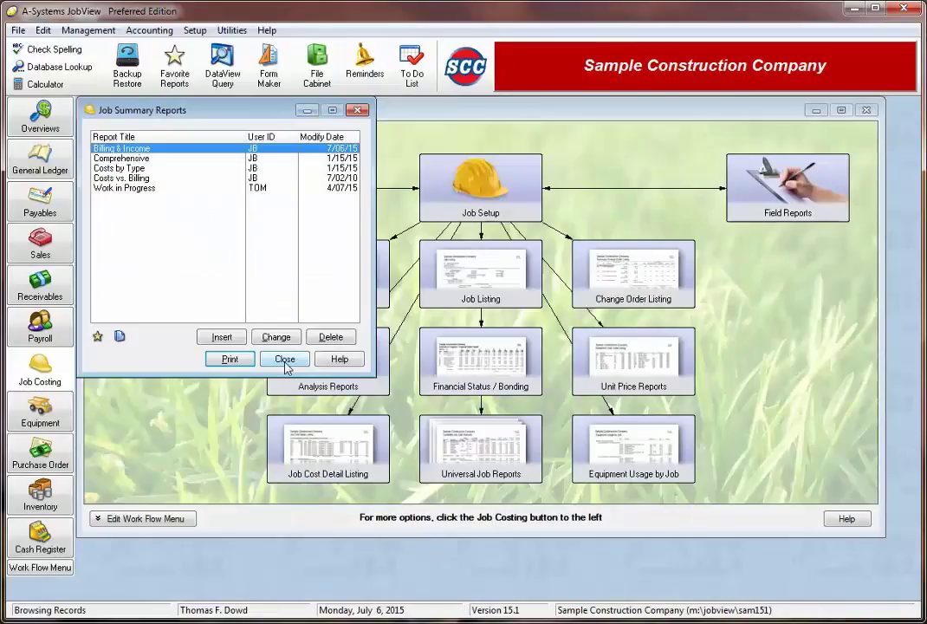
left_click(285, 363)
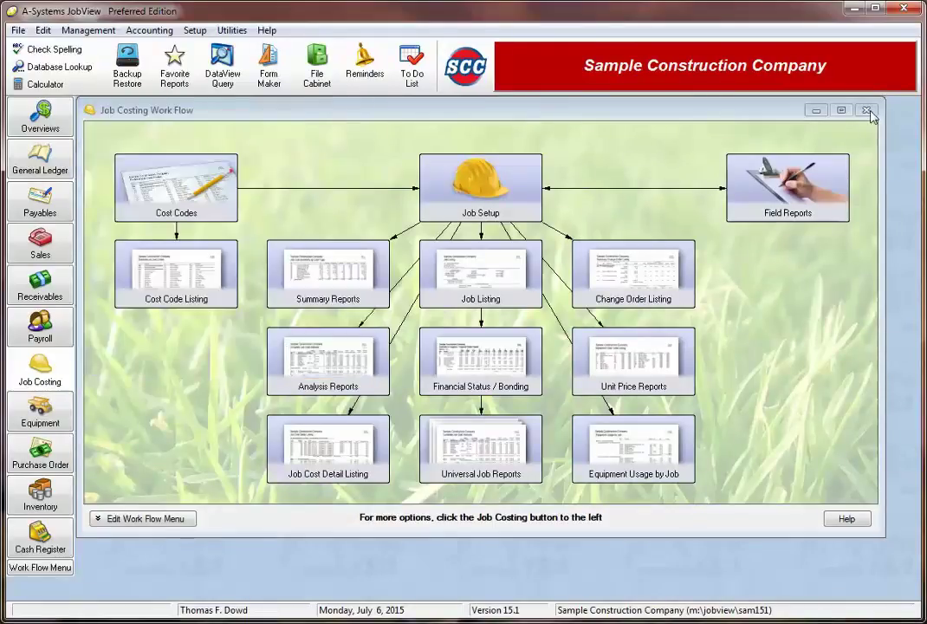
- Close the Job Costing work flow, and hide and redisplay the main toolbar
left_click(35, 566)
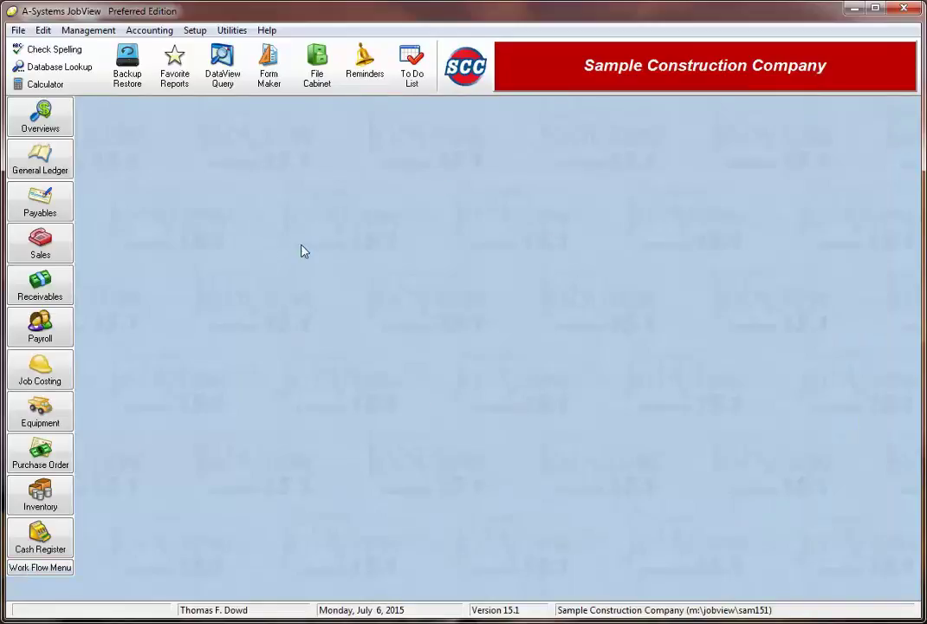
left_click(197, 32)
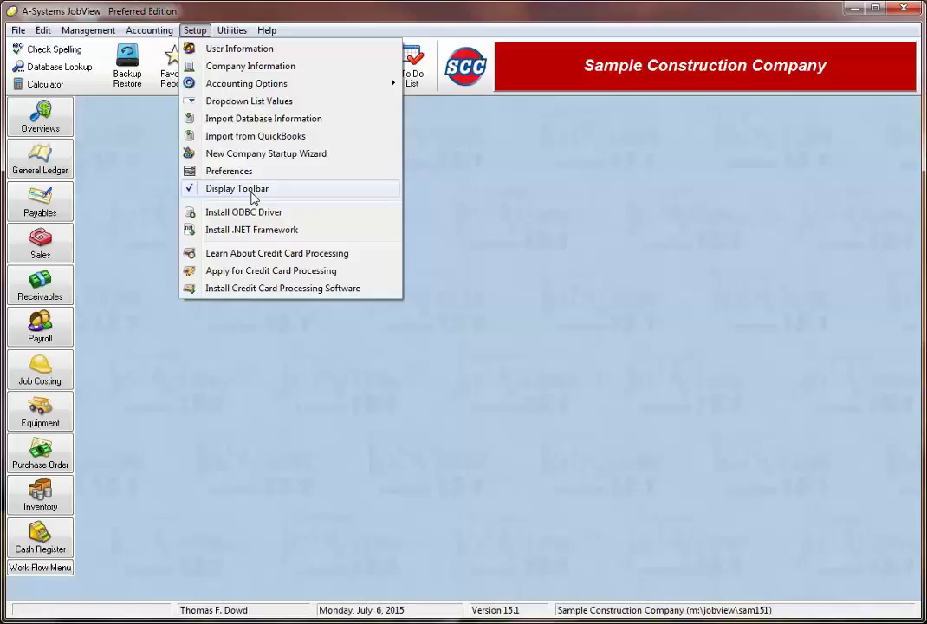
left_click(253, 199)
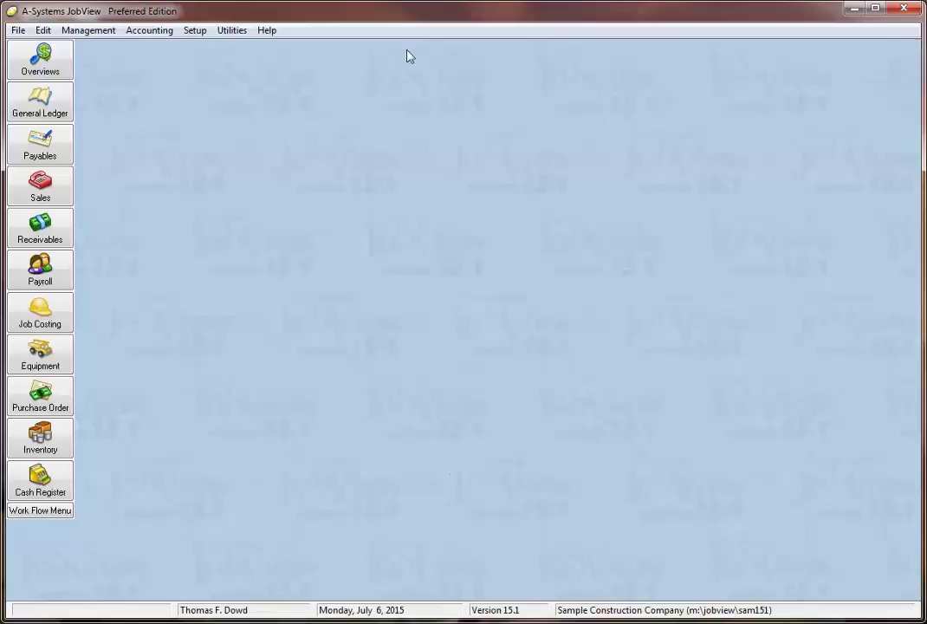
left_click(194, 31)
left_click(234, 188)
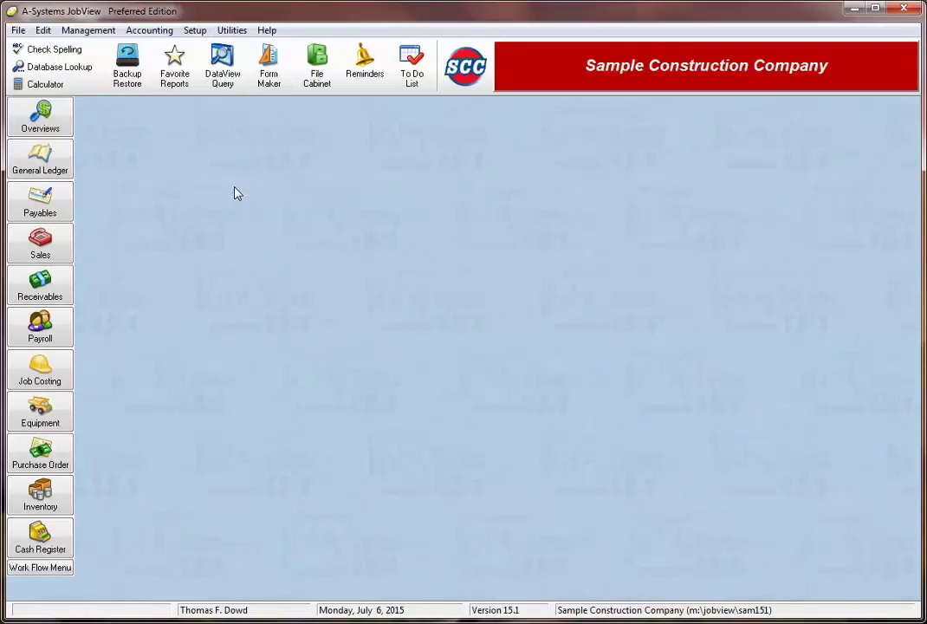
- Open the Equipment Usage by Job report list from the Job Costing work flow
left_click(44, 370)
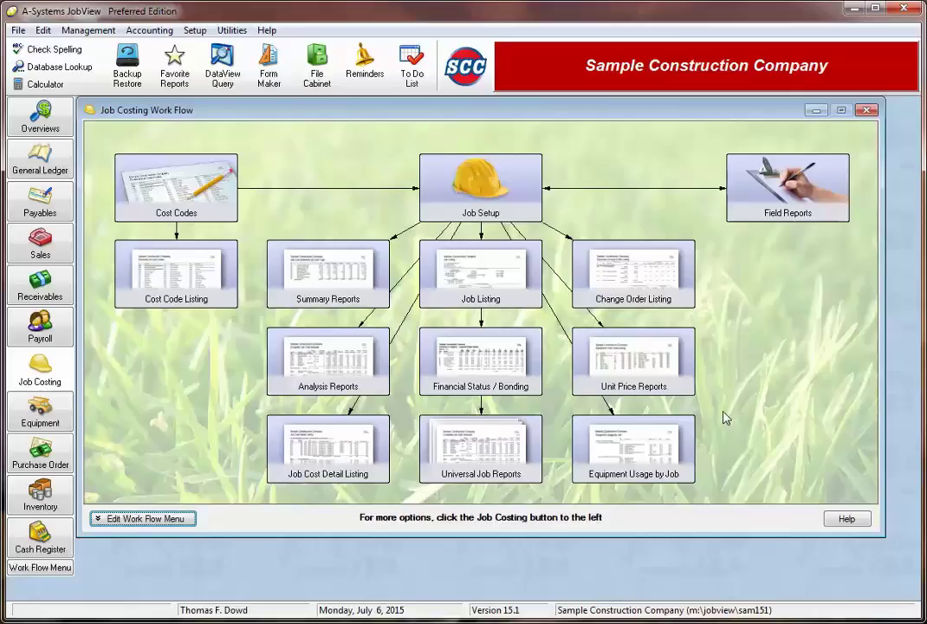
left_click_drag(716, 407, 555, 497)
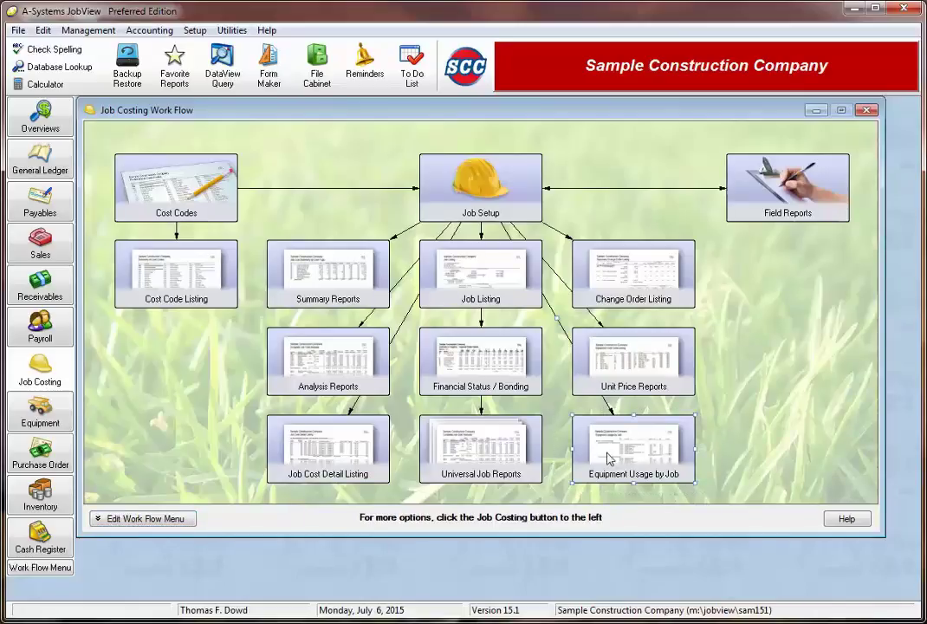
left_click(685, 458)
double_click(685, 462)
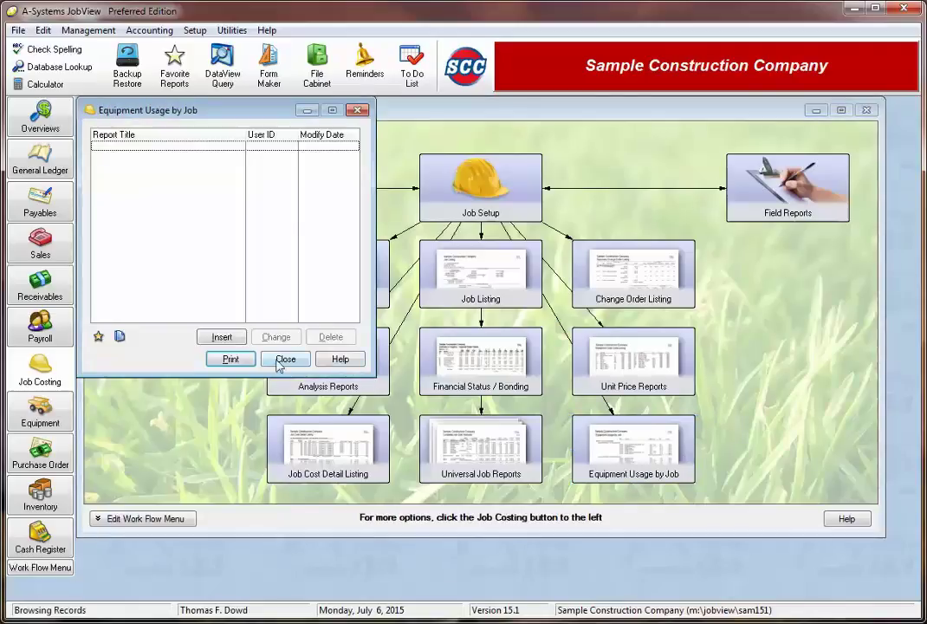
- Try the Group by Equipment and Group by Cost Code formats in a new equipment usage report and discard it
left_click(227, 336)
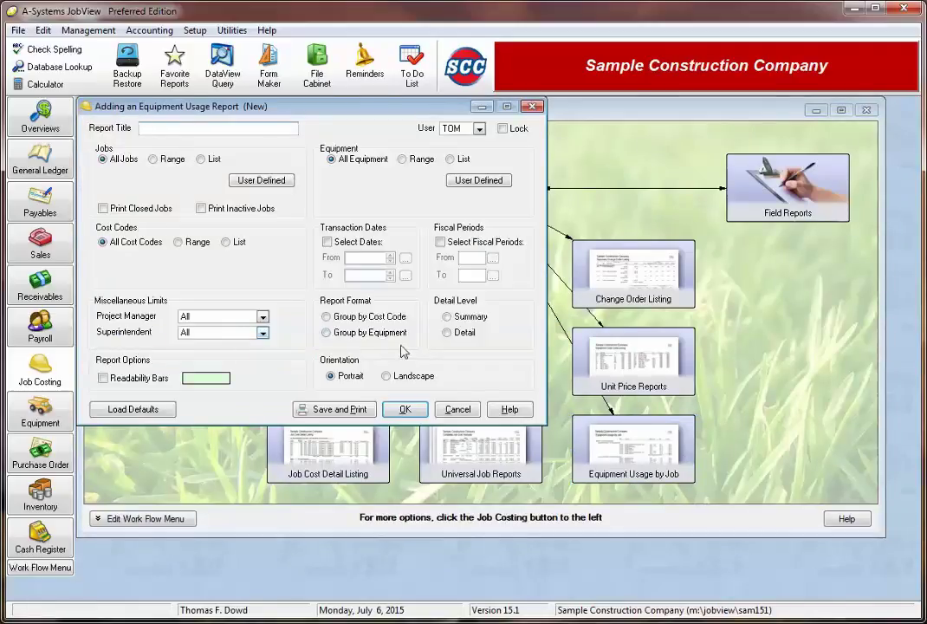
left_click(371, 332)
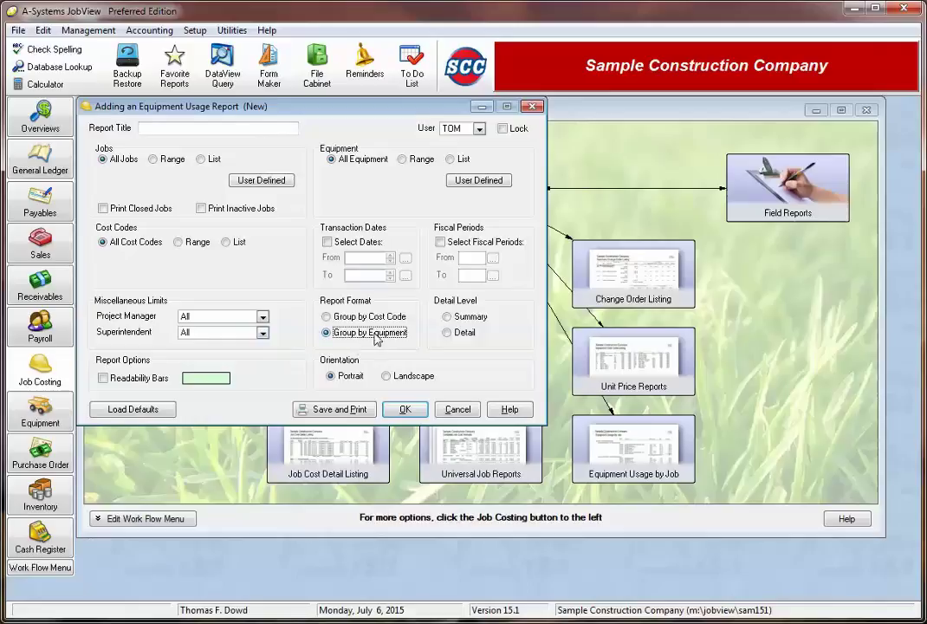
left_click(371, 317)
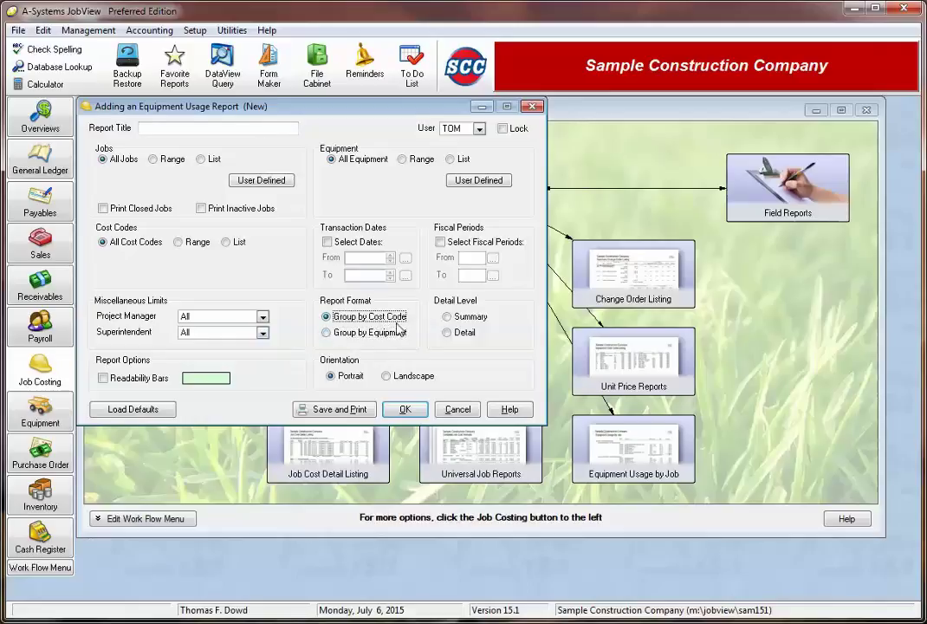
left_click(468, 411)
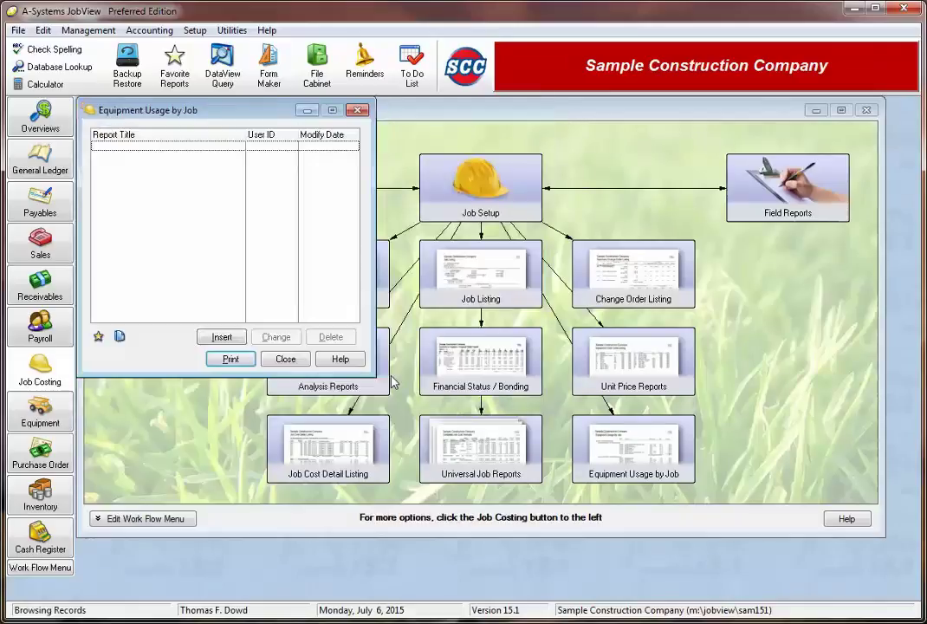
left_click(291, 357)
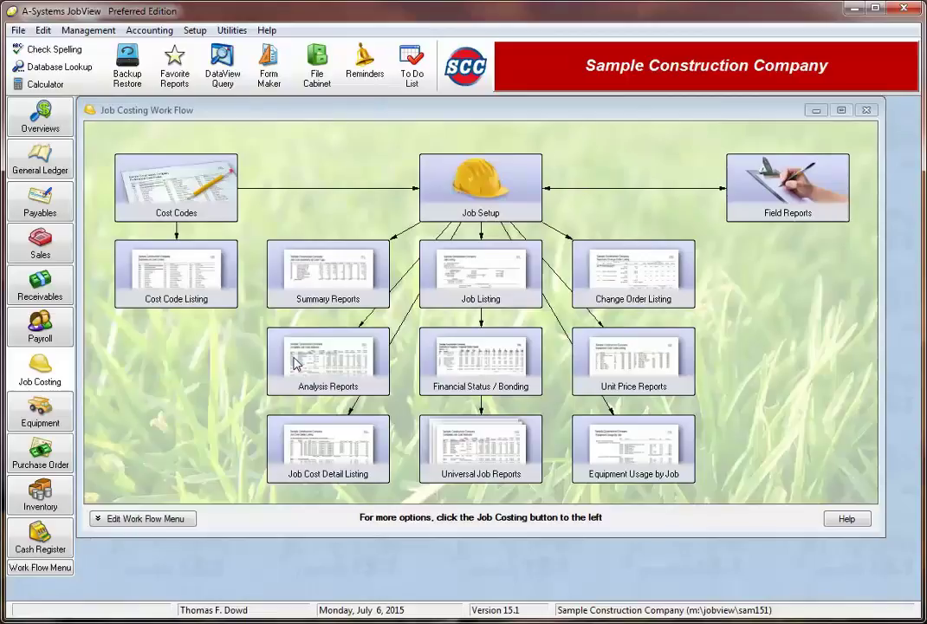
- Try the unposted timesheet cost options in the *Standard Report job analysis report, returning to Do Not include before saving and closing it
left_click(296, 362)
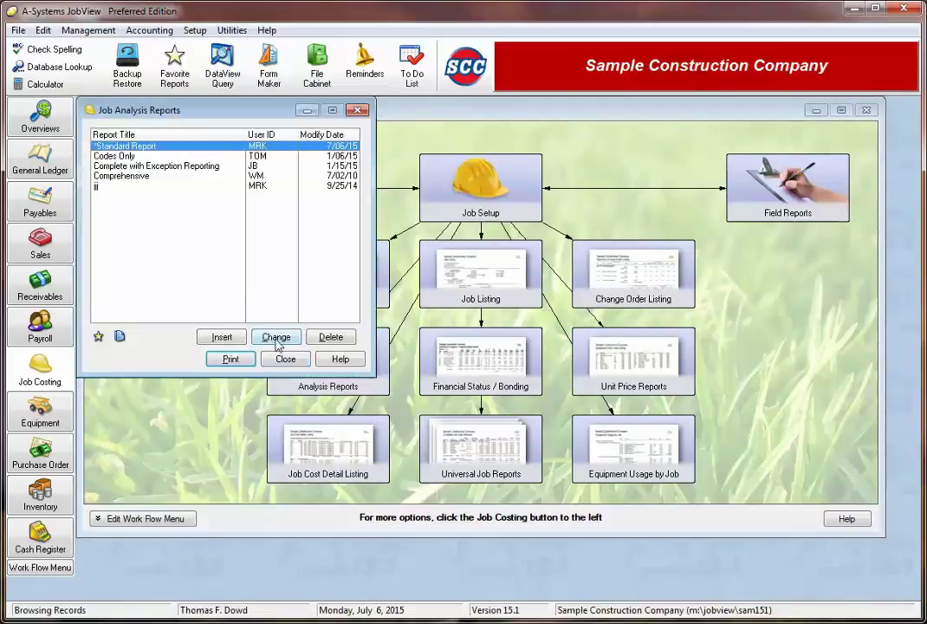
left_click(276, 338)
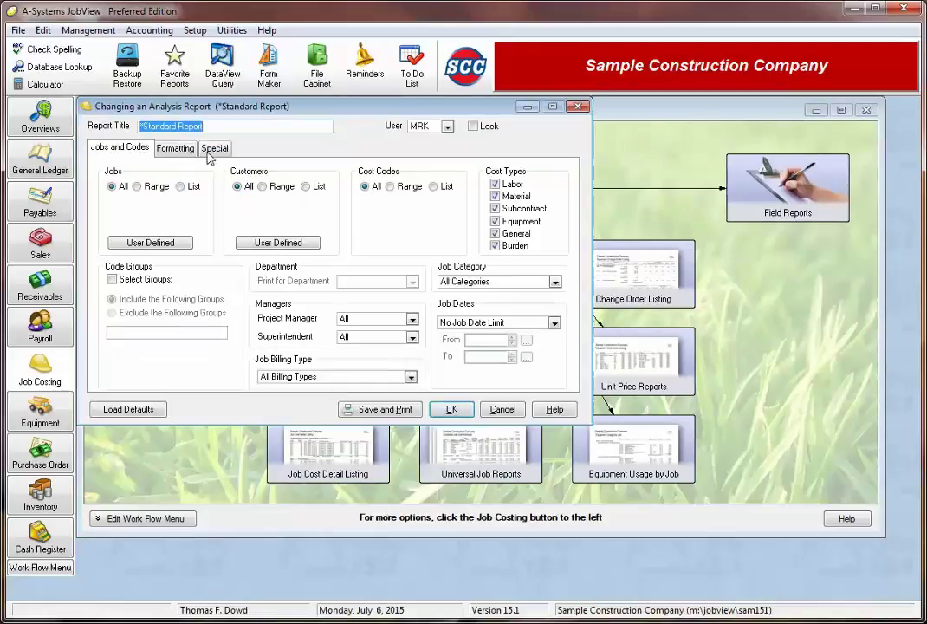
left_click(214, 153)
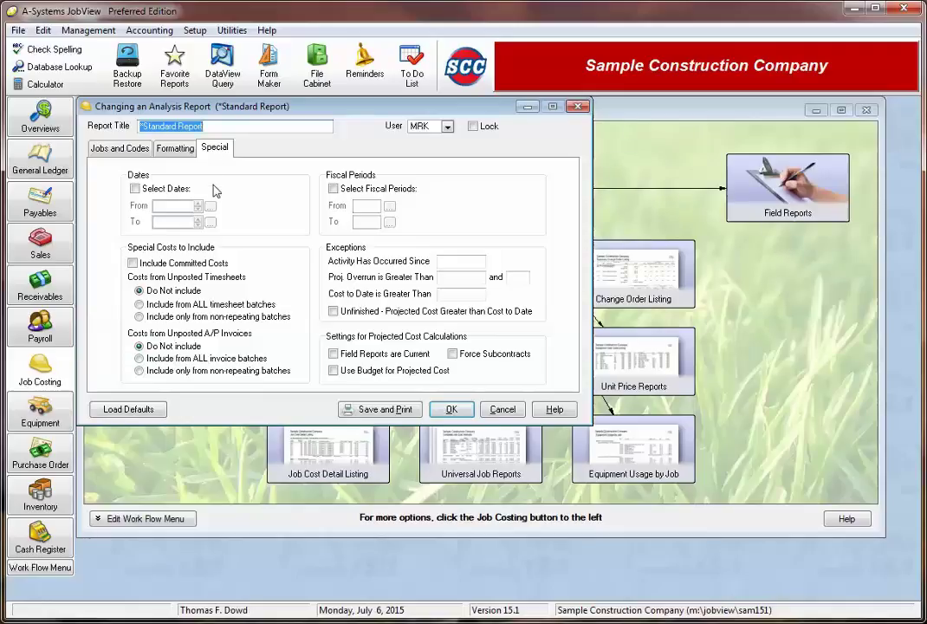
left_click(159, 306)
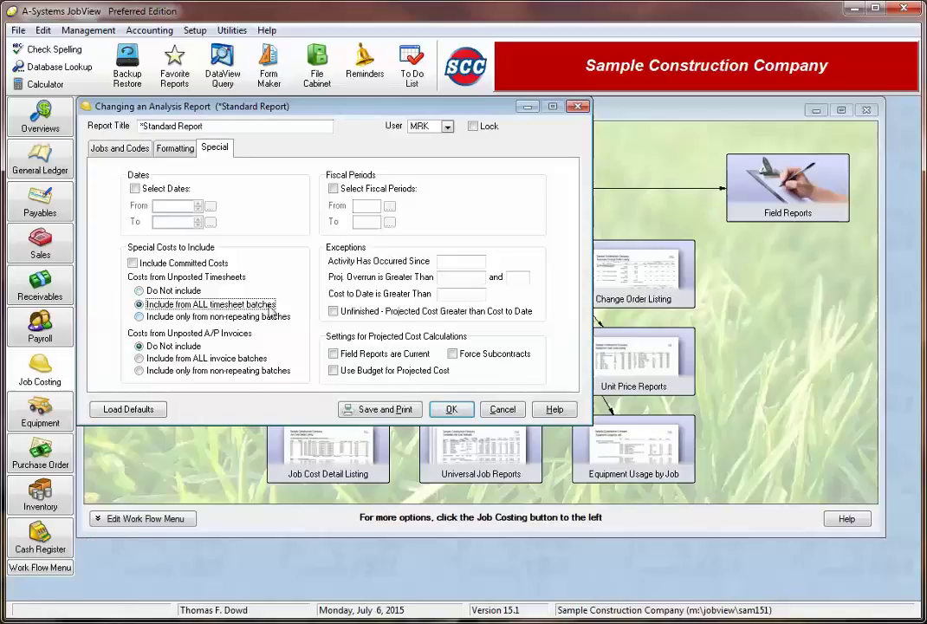
left_click(158, 318)
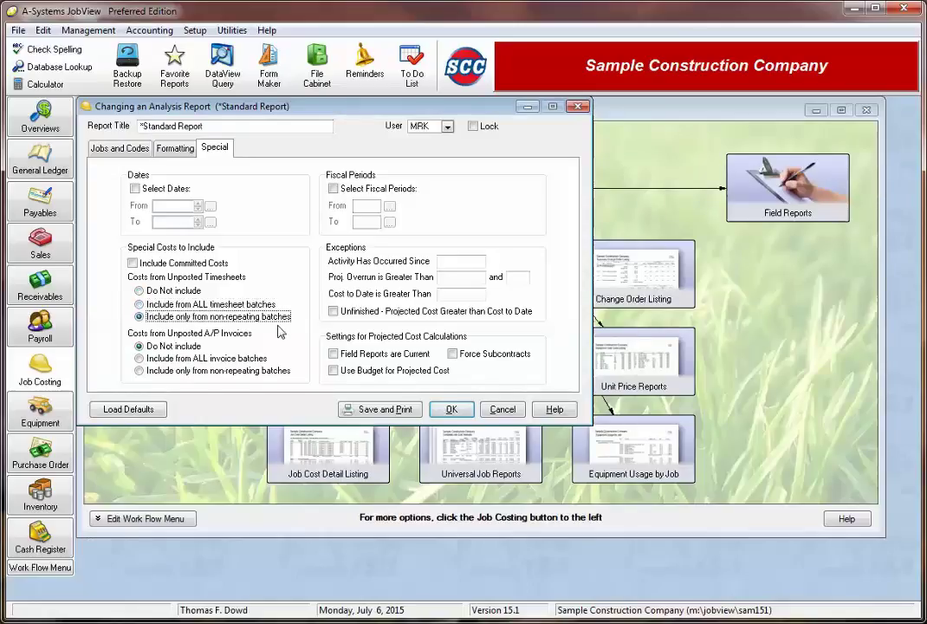
left_click(140, 292)
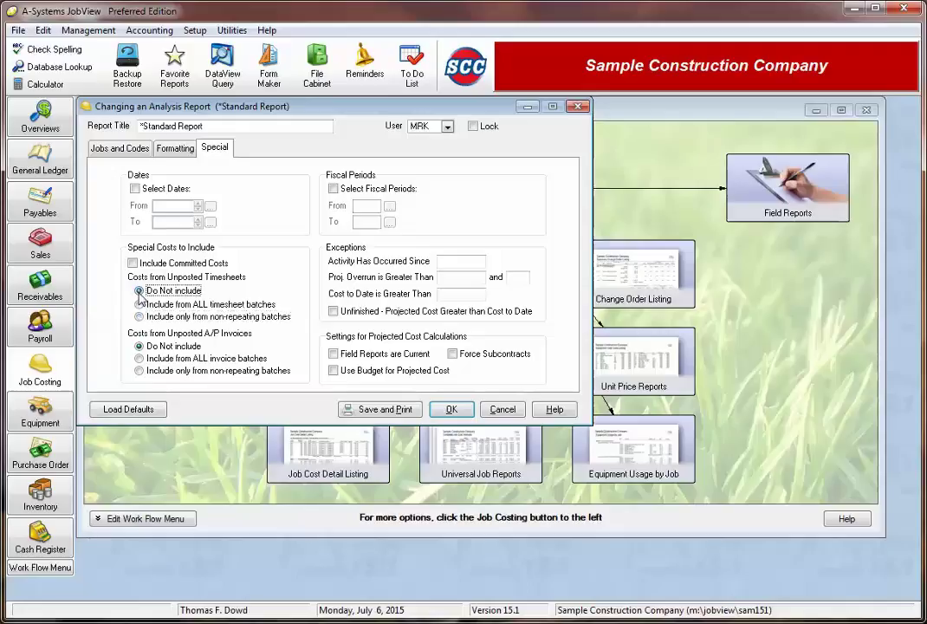
left_click(435, 411)
left_click(289, 358)
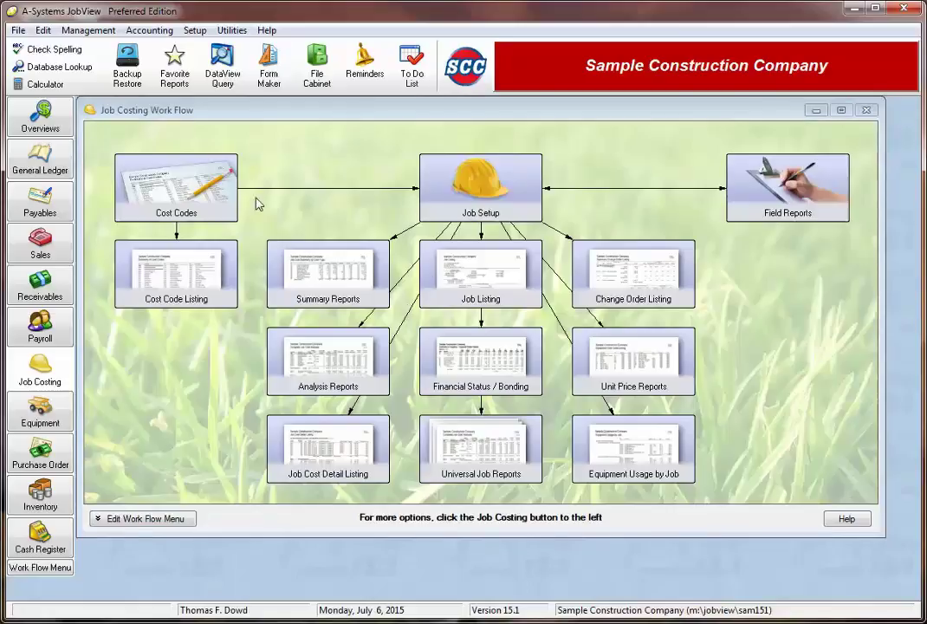
- Open job 200, Golden Hills Nursing Home, from Job Setup and display its billing phases
left_click(468, 192)
left_click(193, 175)
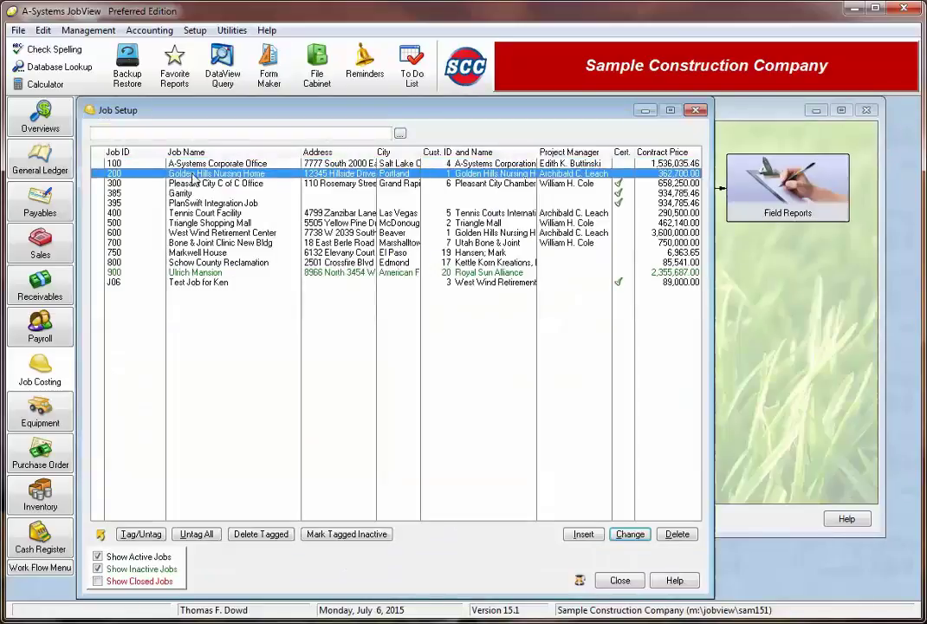
key("Return")
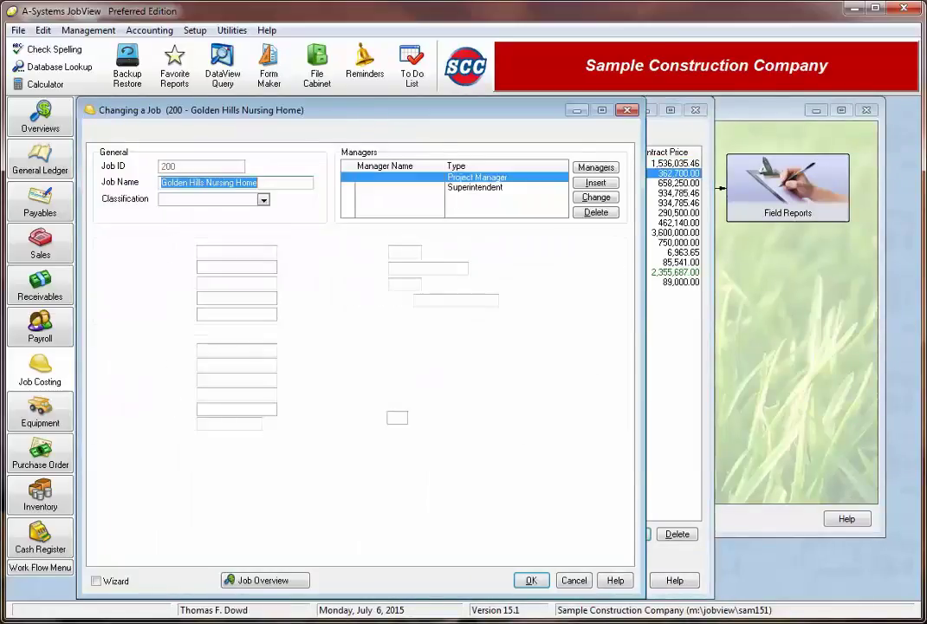
left_click(415, 135)
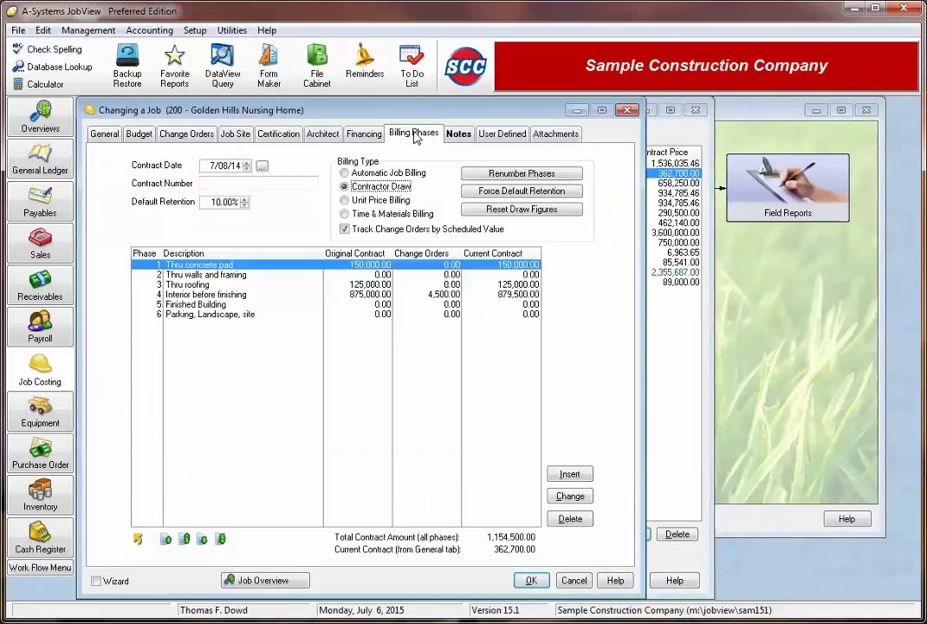
- Try turning off Track Change Orders by Scheduled Value, look through the phase rows, and re-enable the option
left_click(349, 229)
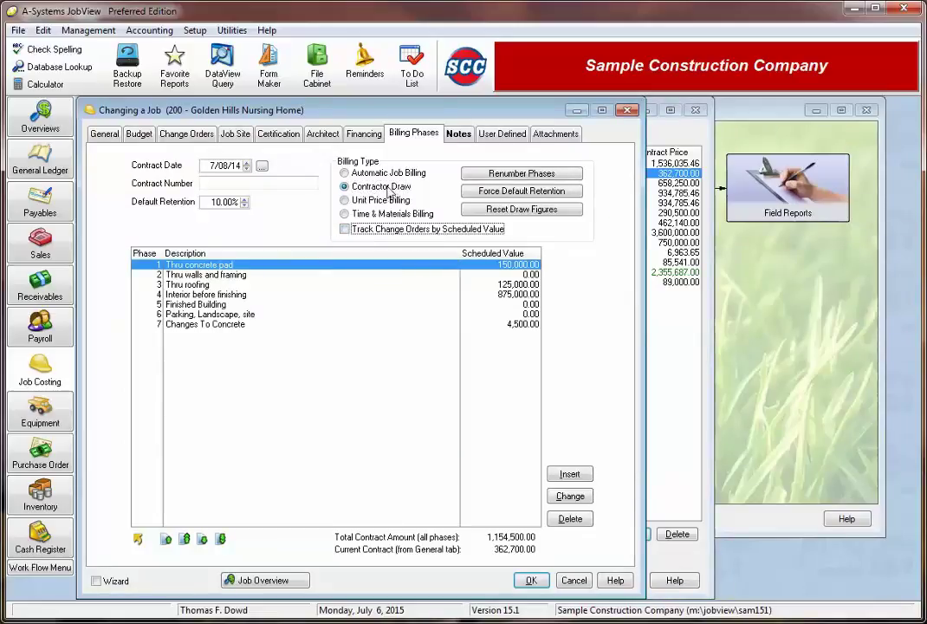
left_click(203, 324)
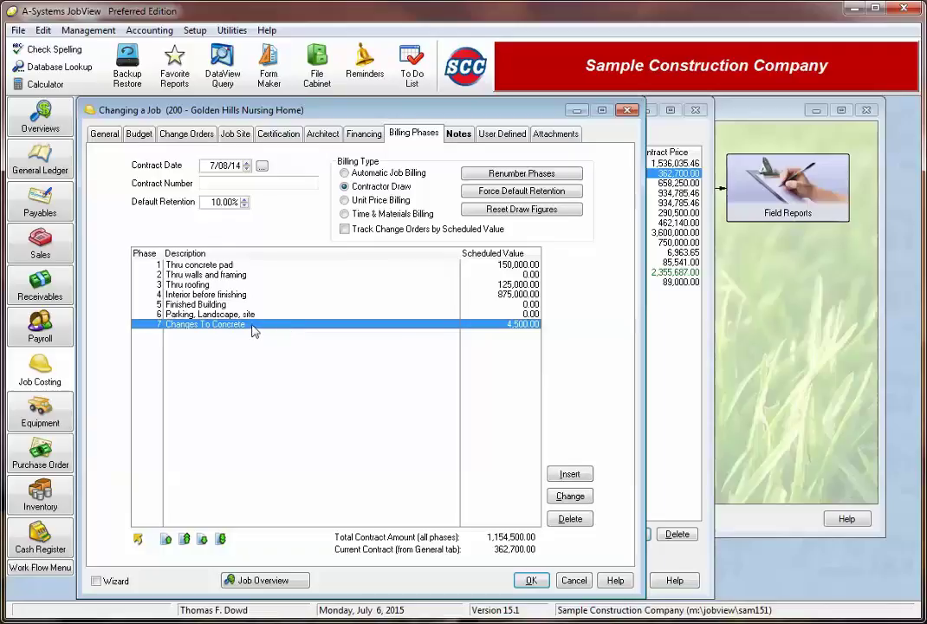
left_click(523, 284)
left_click(524, 275)
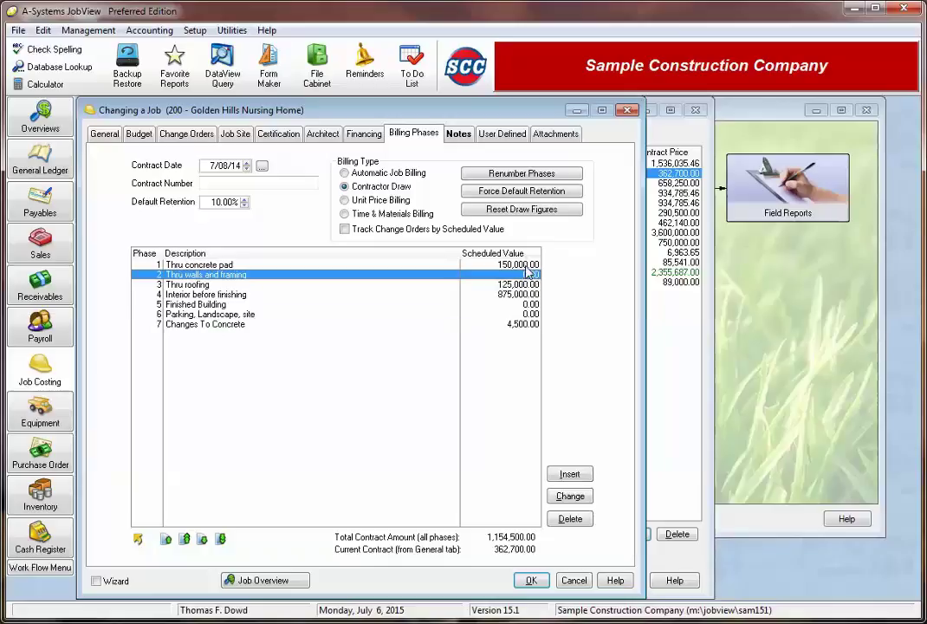
left_click(526, 265)
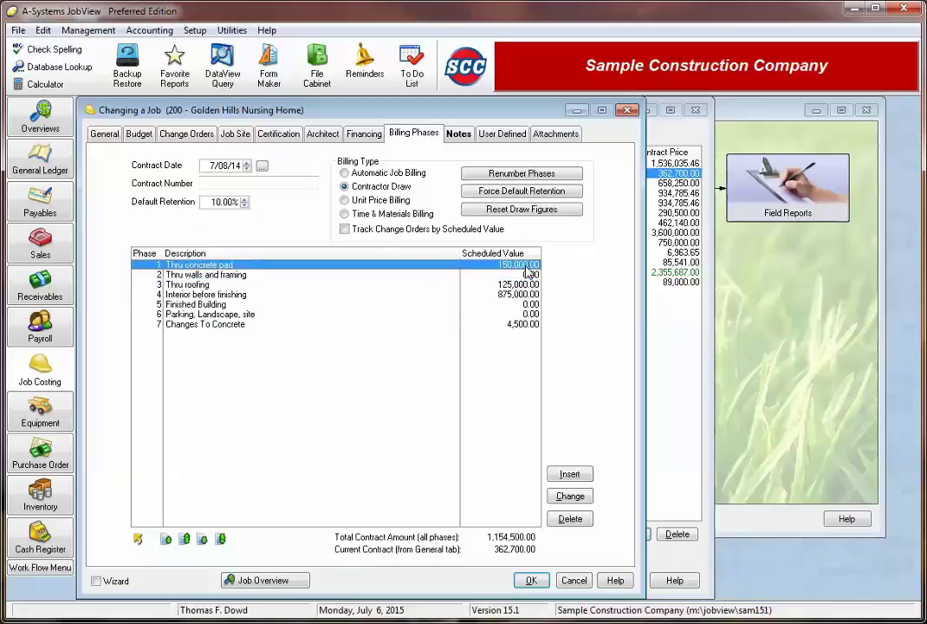
left_click(344, 229)
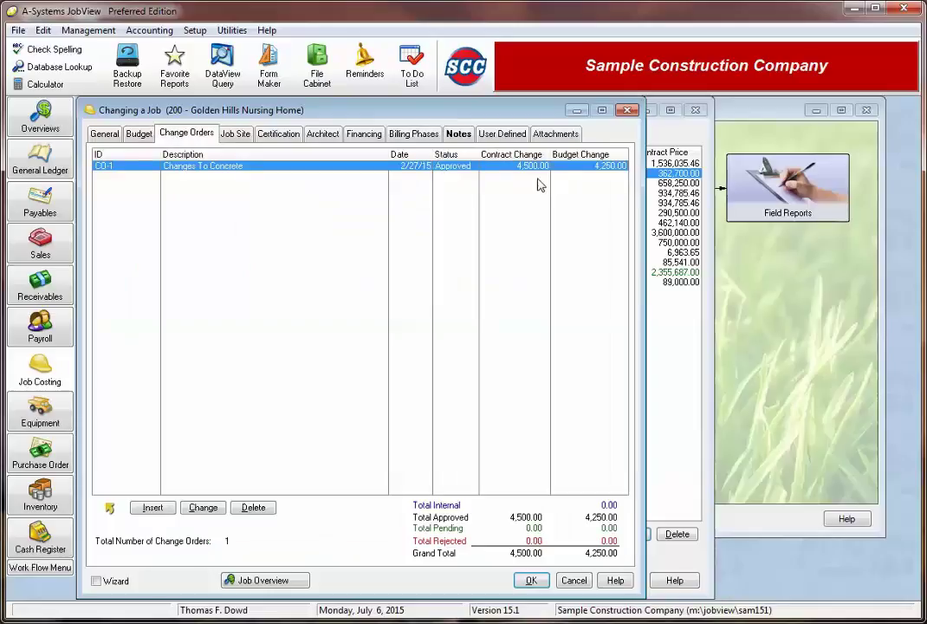
- Set the billing phase of the job's Changes To Concrete change order to Thru concrete pad and save it
double_click(530, 169)
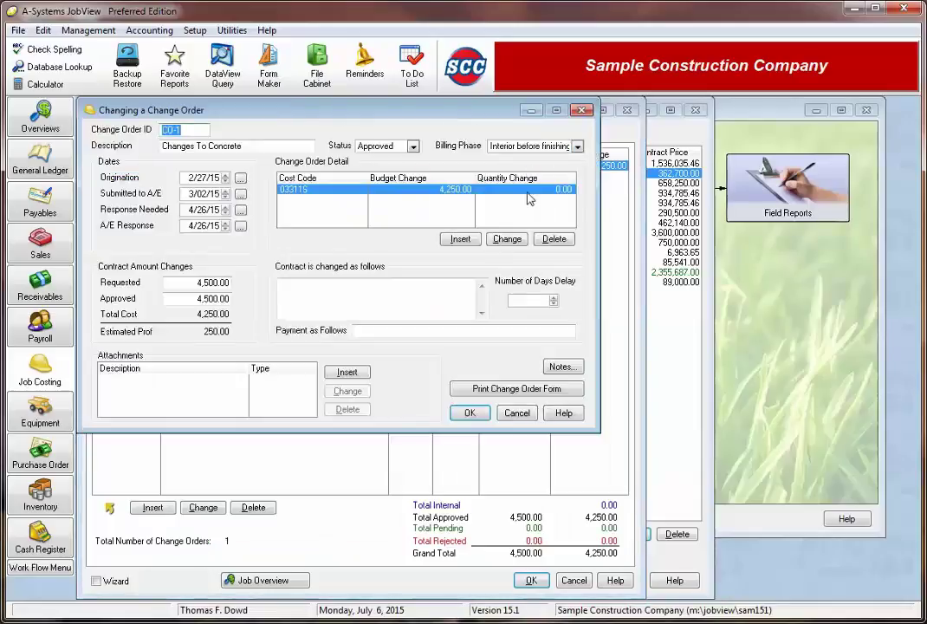
left_click(578, 147)
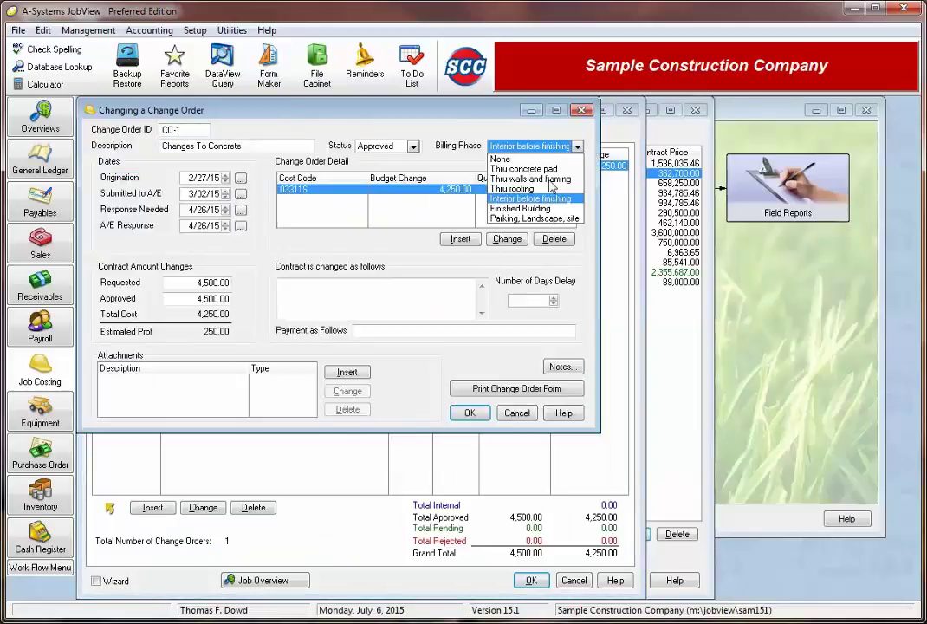
left_click(551, 170)
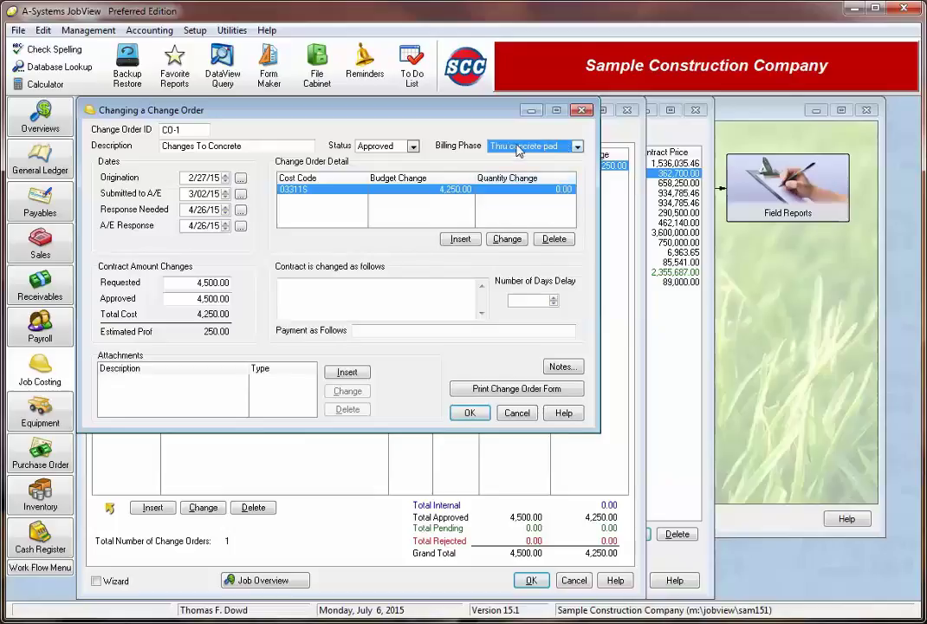
left_click(470, 414)
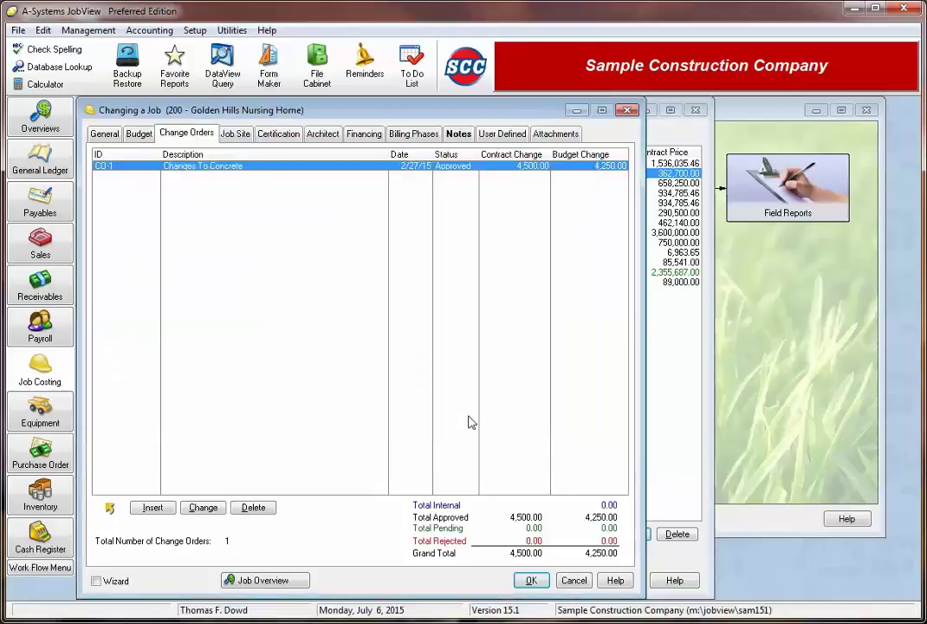
- Check the Thru concrete pad billing phase, save the job despite the contract amount mismatch, and close Job Setup
left_click(416, 137)
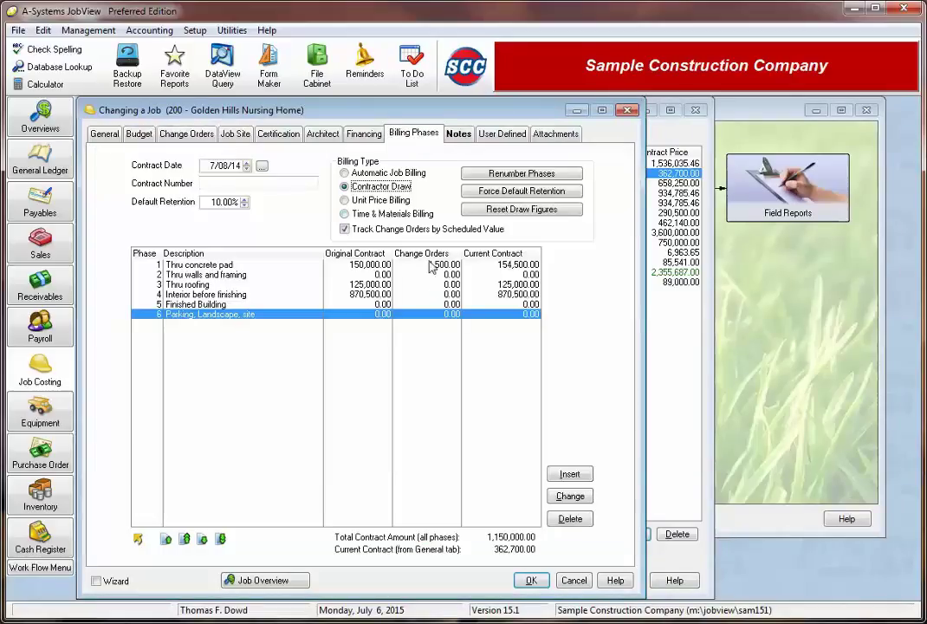
left_click(446, 263)
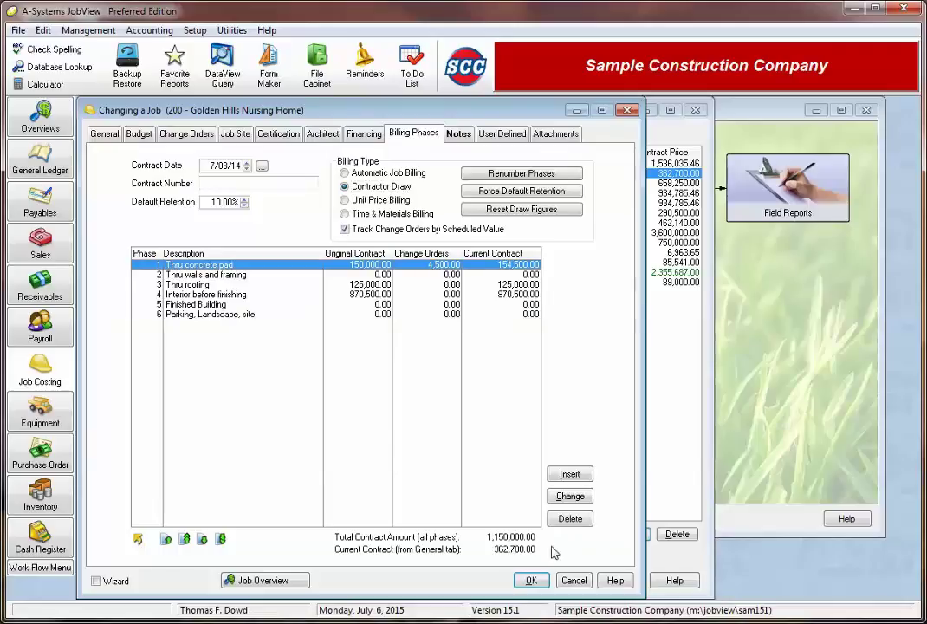
left_click(533, 581)
left_click(492, 341)
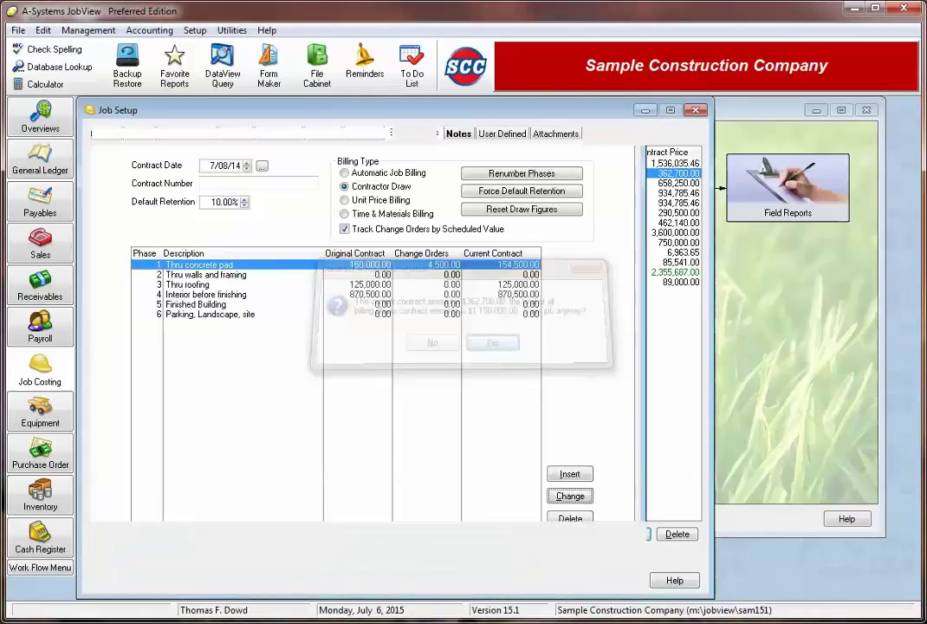
left_click(580, 579)
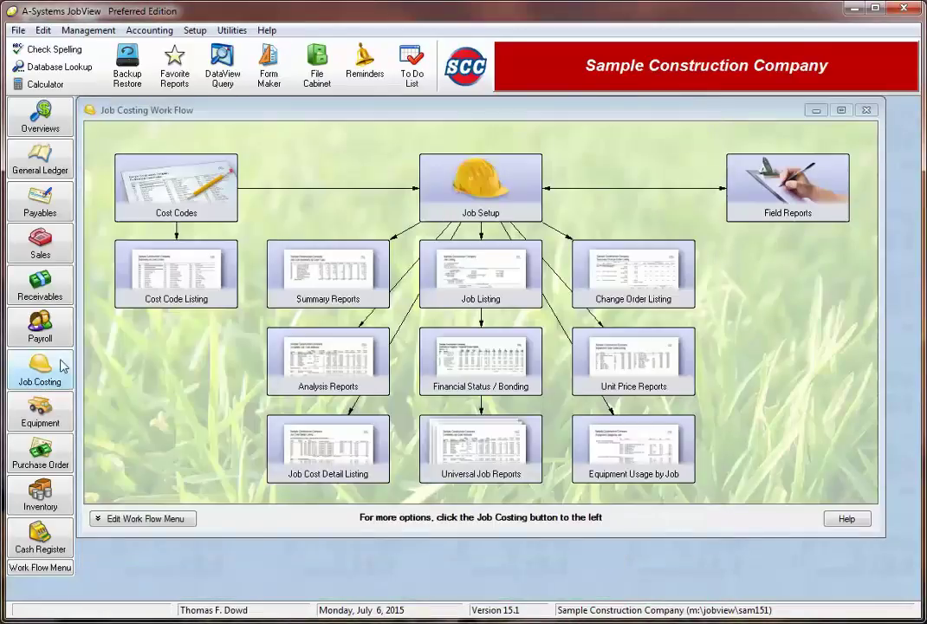
- Examine the Change Orders column in the Golden Hills Nursing Home contractor draw request from Receivables, then cancel and close it
left_click(41, 293)
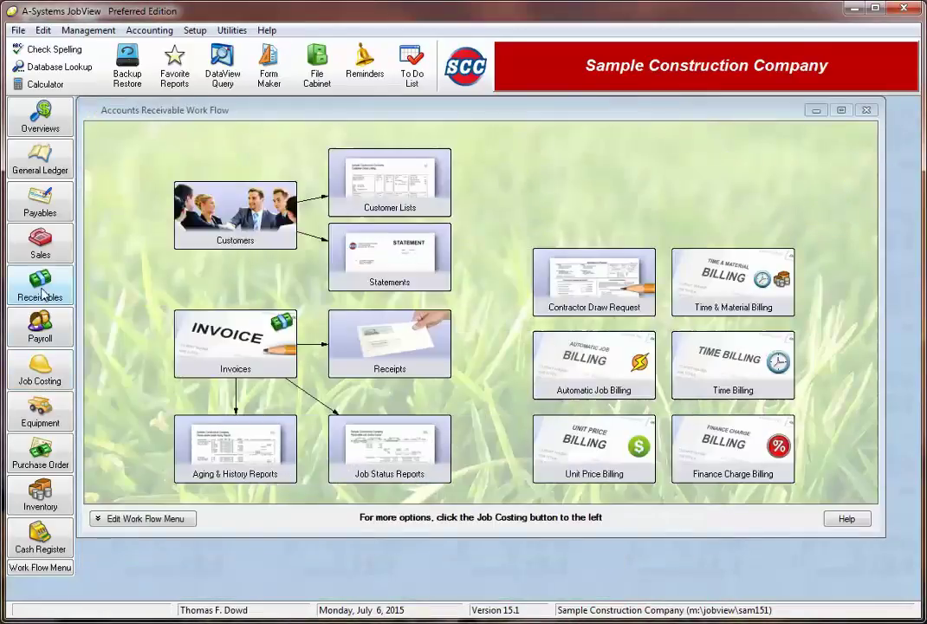
left_click(600, 310)
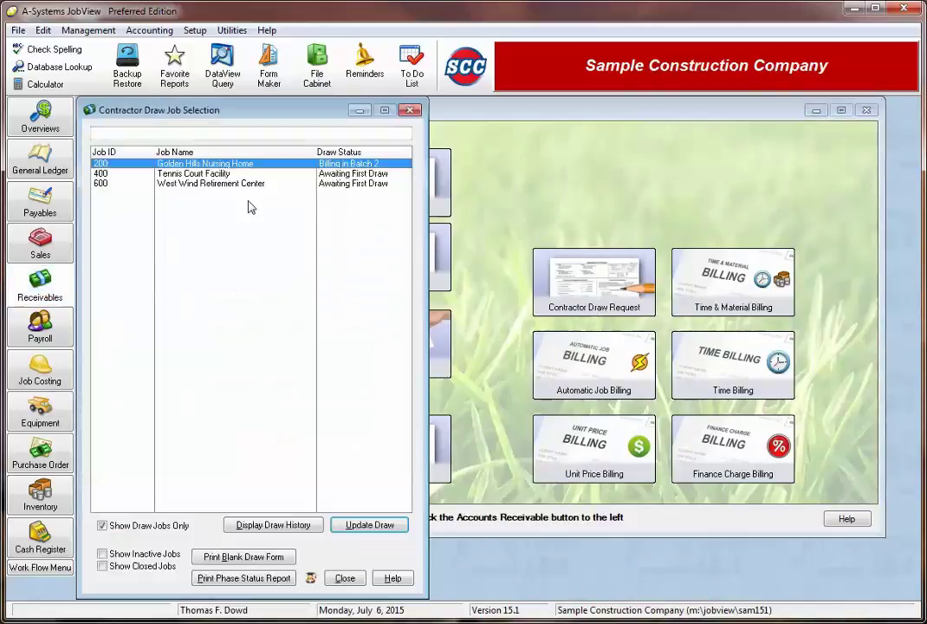
double_click(205, 169)
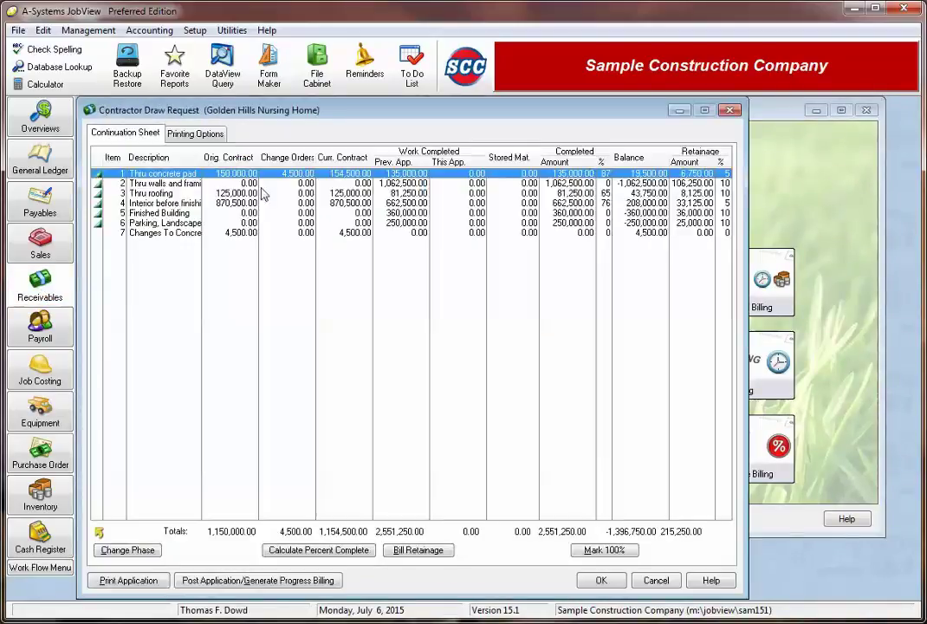
left_click(294, 224)
left_click_drag(294, 226, 306, 174)
left_click(655, 579)
left_click(344, 578)
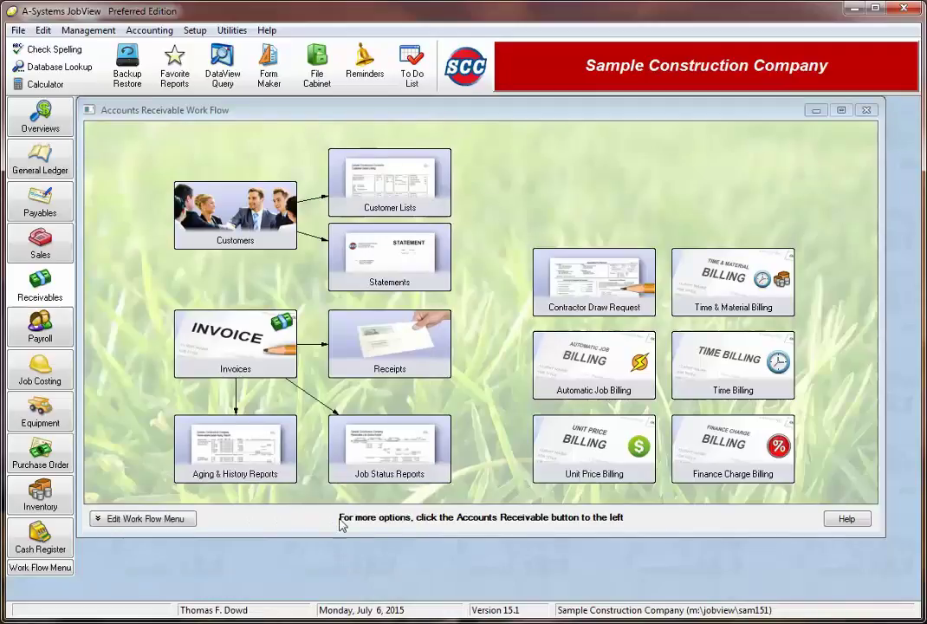
- Save and preview the *Standard Report receivables aging report, and close the preview and the report list
left_click(272, 417)
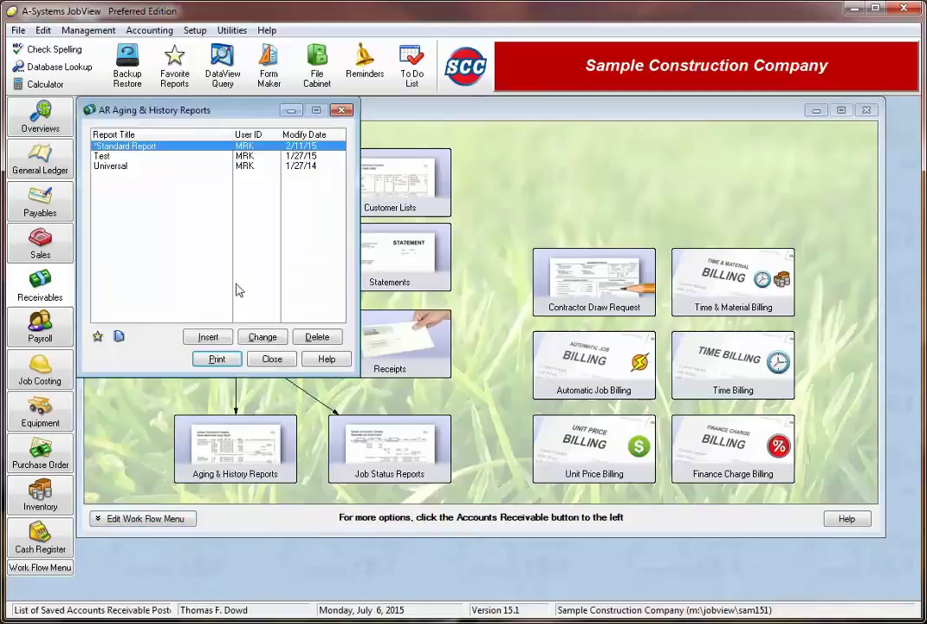
left_click(263, 336)
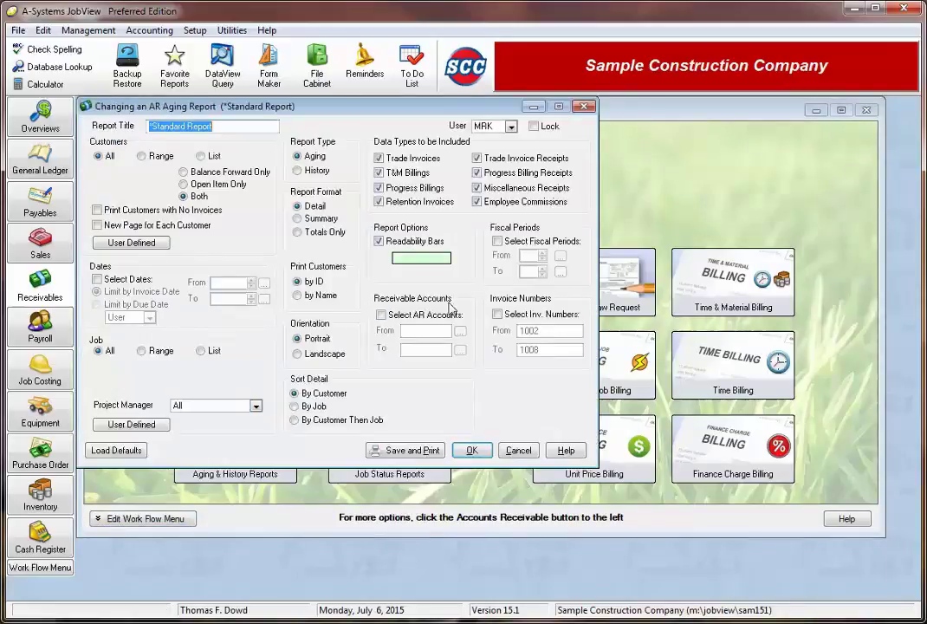
left_click(422, 451)
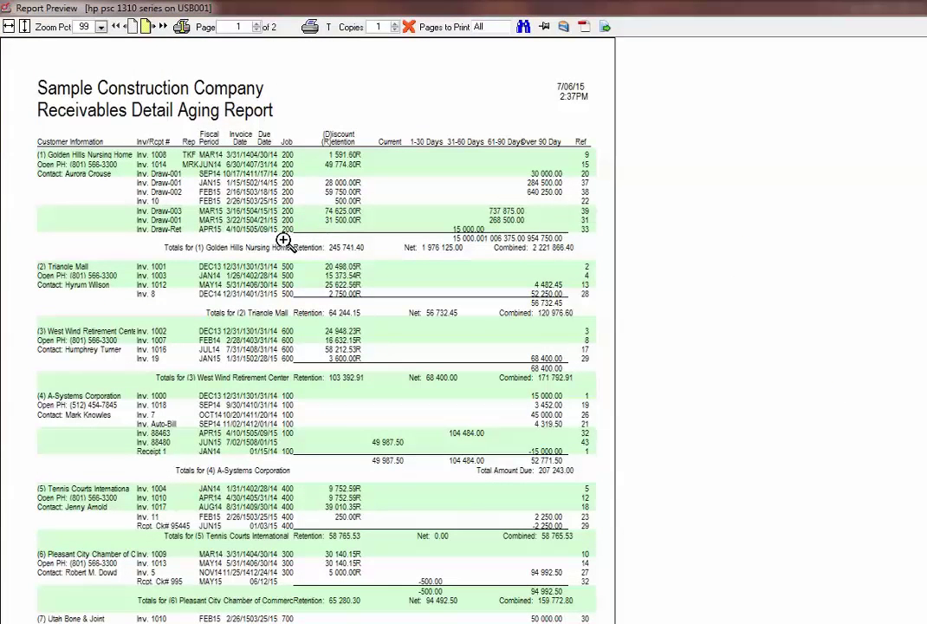
left_click(408, 27)
left_click(518, 450)
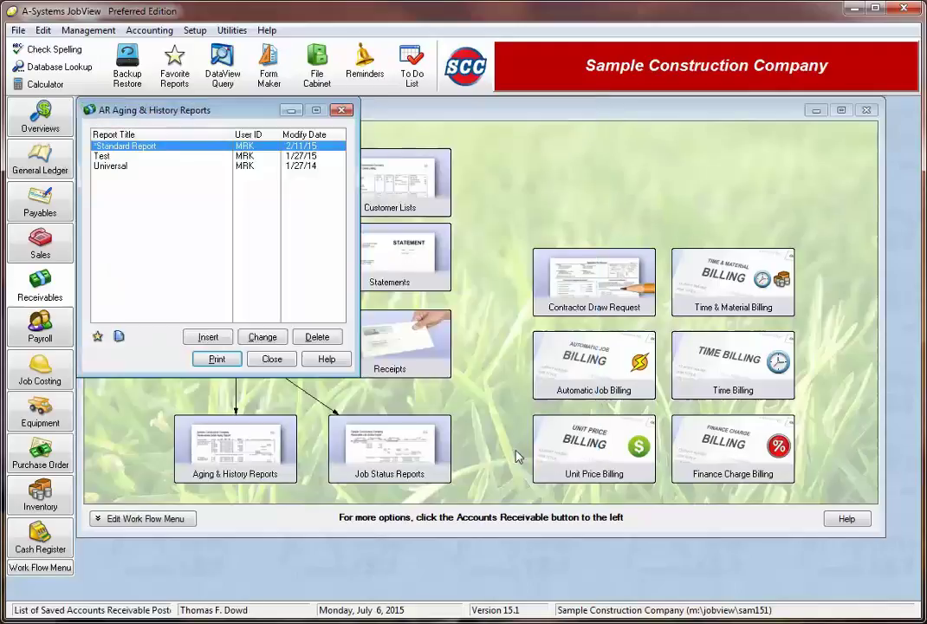
left_click(272, 358)
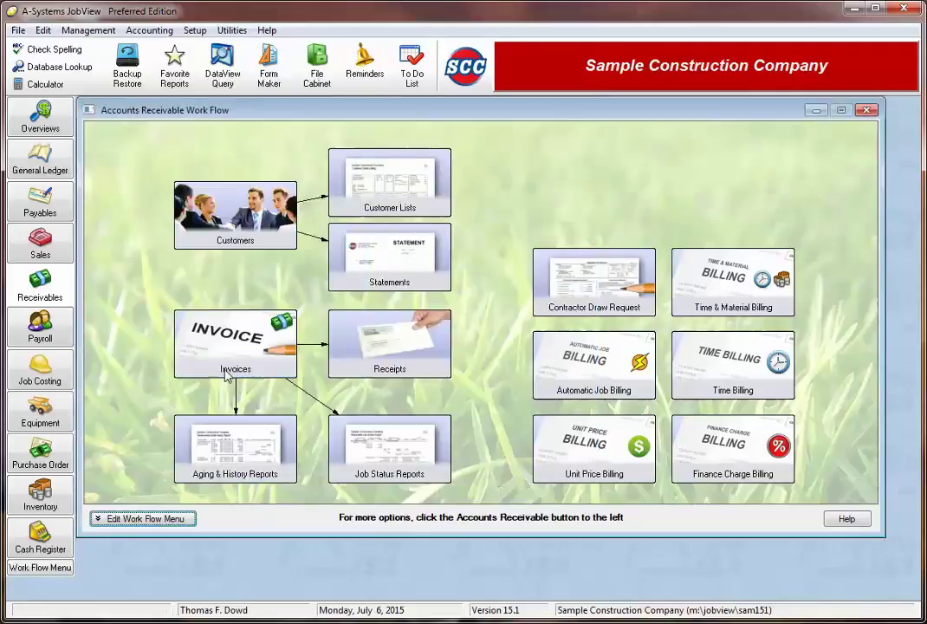
- Enter the sales rep's name on the first invoice in the Standard Invoicing batch, save it, and close the receivables invoices
left_click(222, 367)
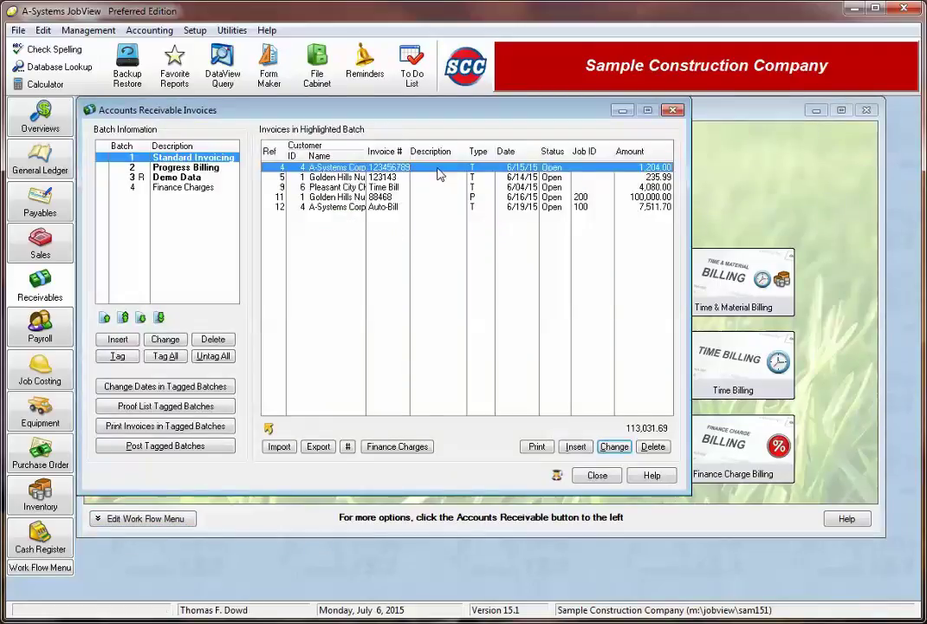
double_click(439, 172)
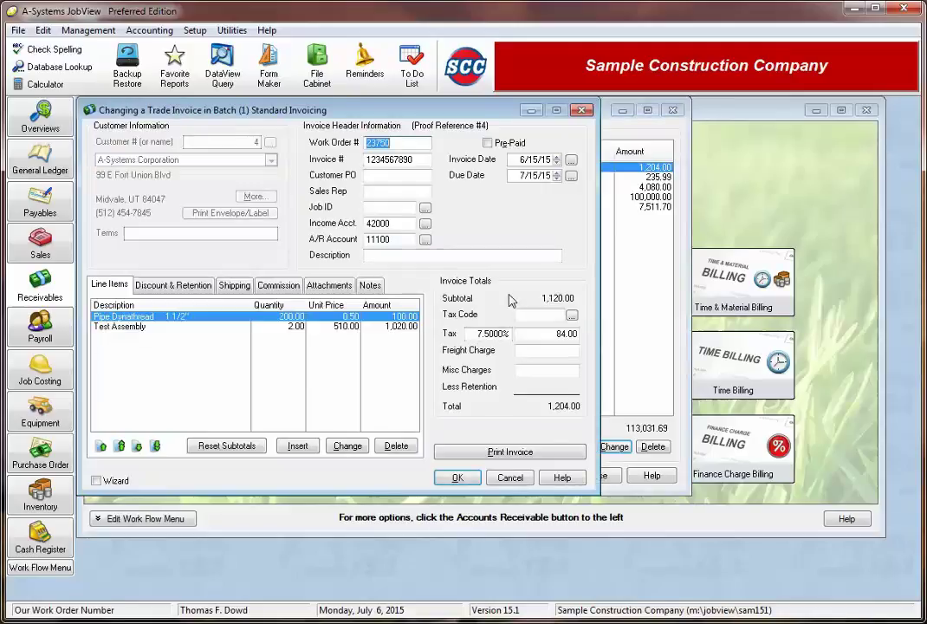
left_click(401, 191)
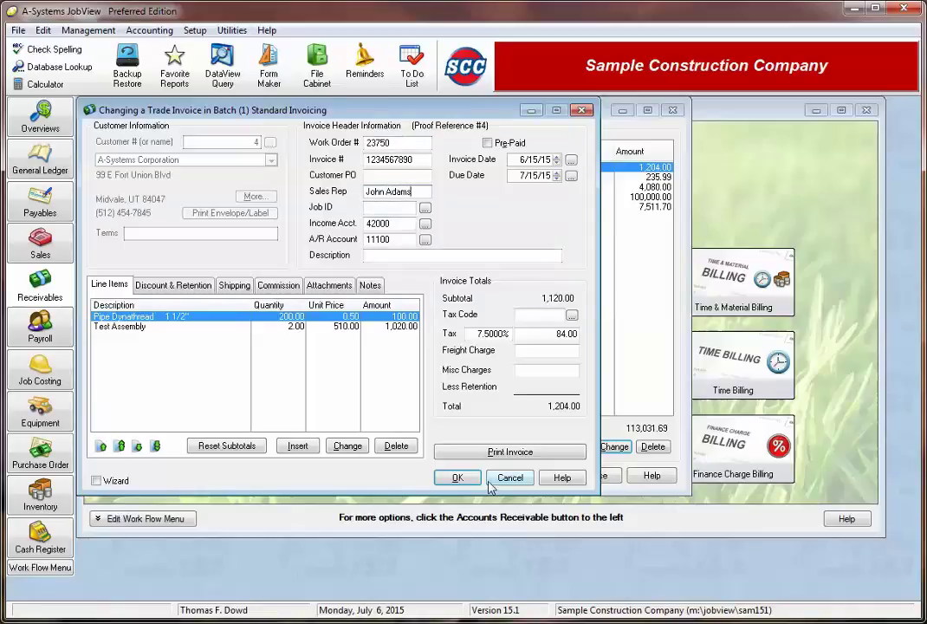
left_click(457, 477)
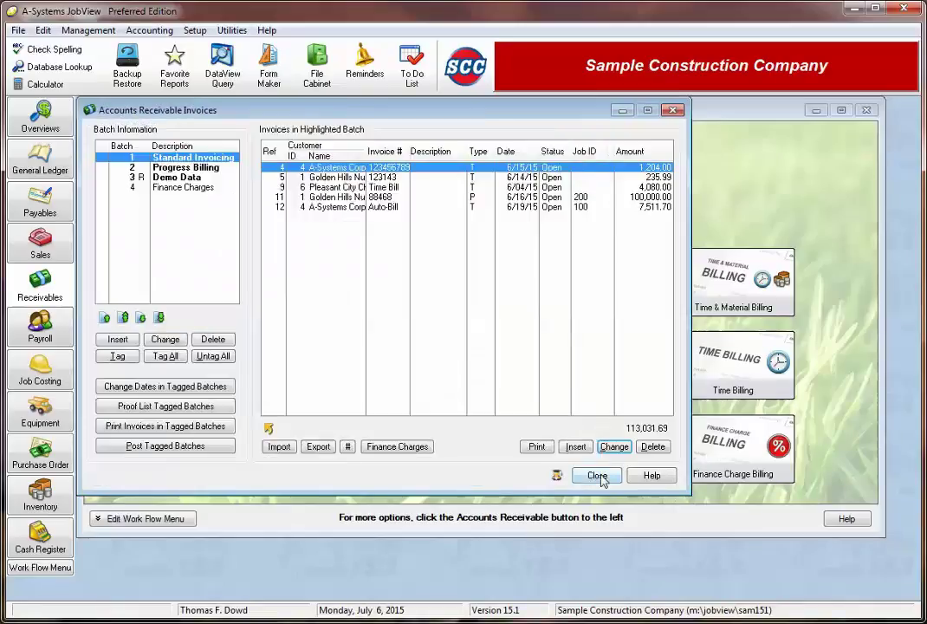
left_click(599, 476)
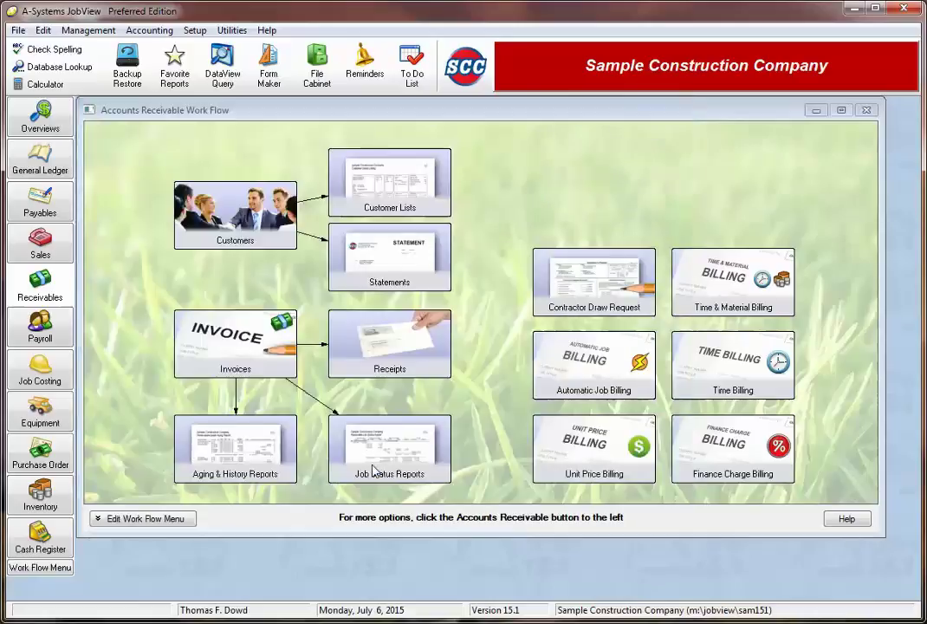
- View the check printing options from the Accounts Payable work flow and cancel without printing
left_click(61, 201)
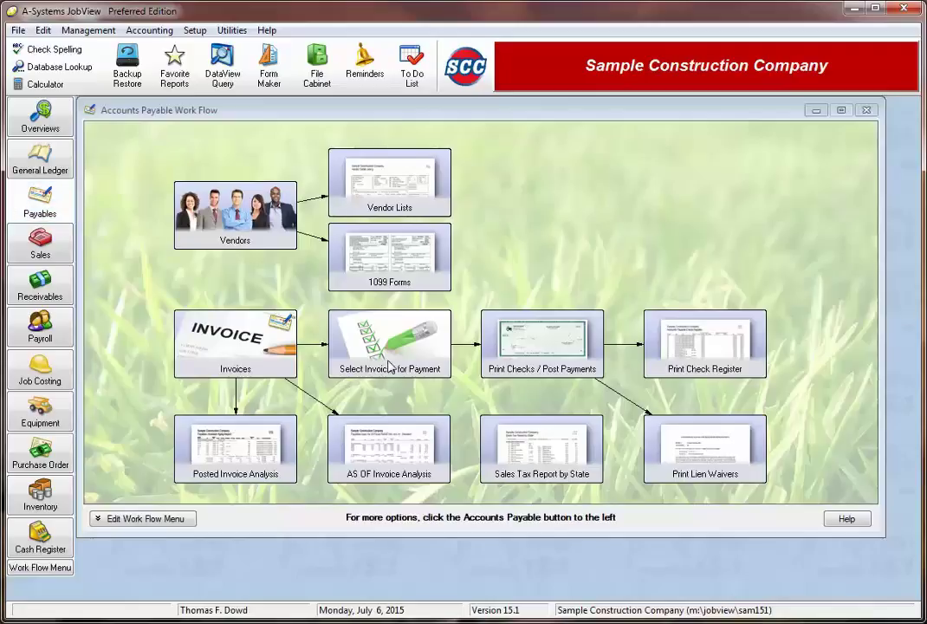
left_click(496, 353)
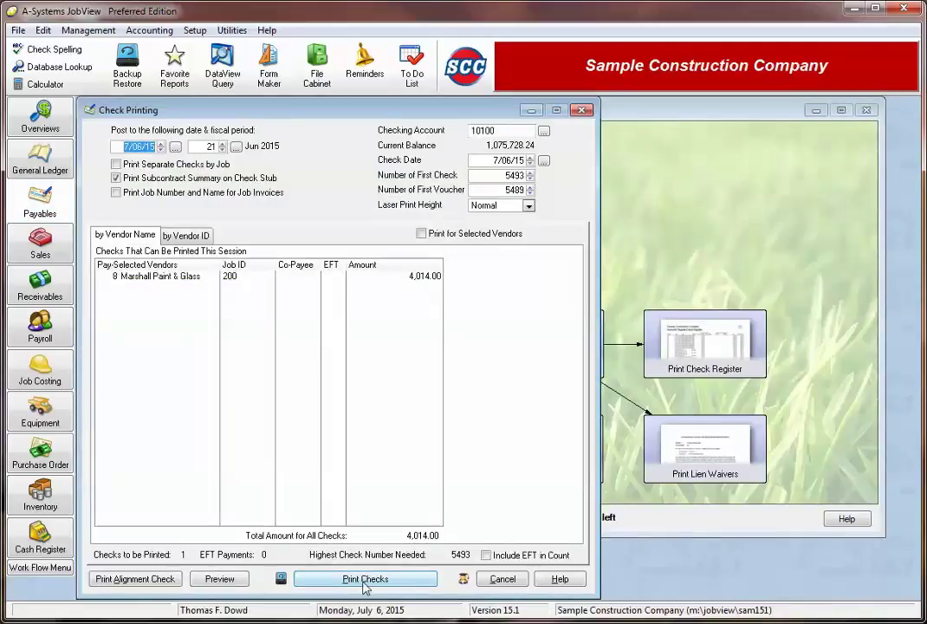
left_click(503, 579)
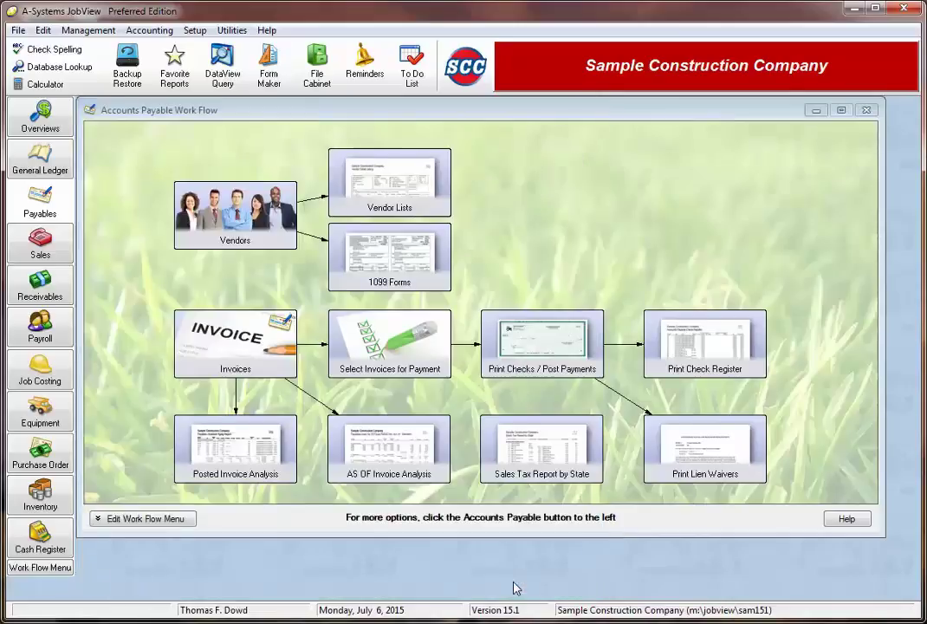
- Open the Email Payment Notifications list from the Payables payment options
left_click(33, 194)
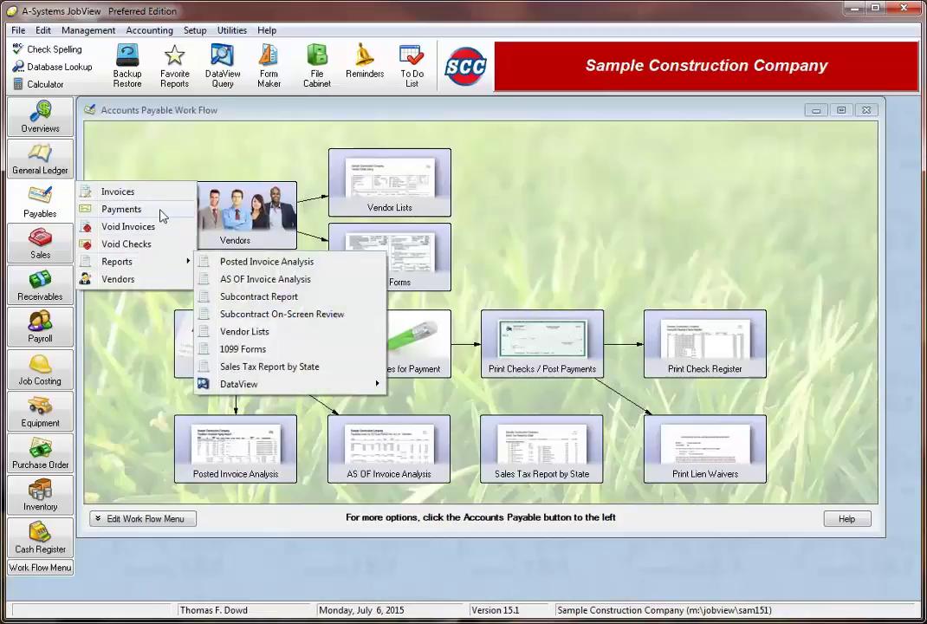
mouse_move(165, 213)
left_click(270, 267)
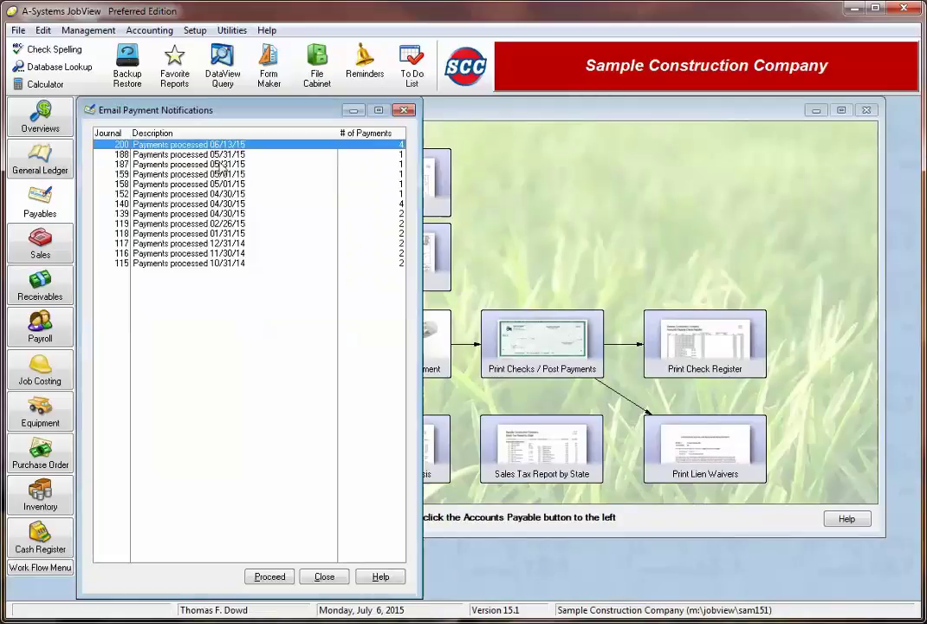
- View the vendor email notifications for the payments processed 06/13/15, and close the email window and the notifications list
left_click(207, 156)
double_click(208, 153)
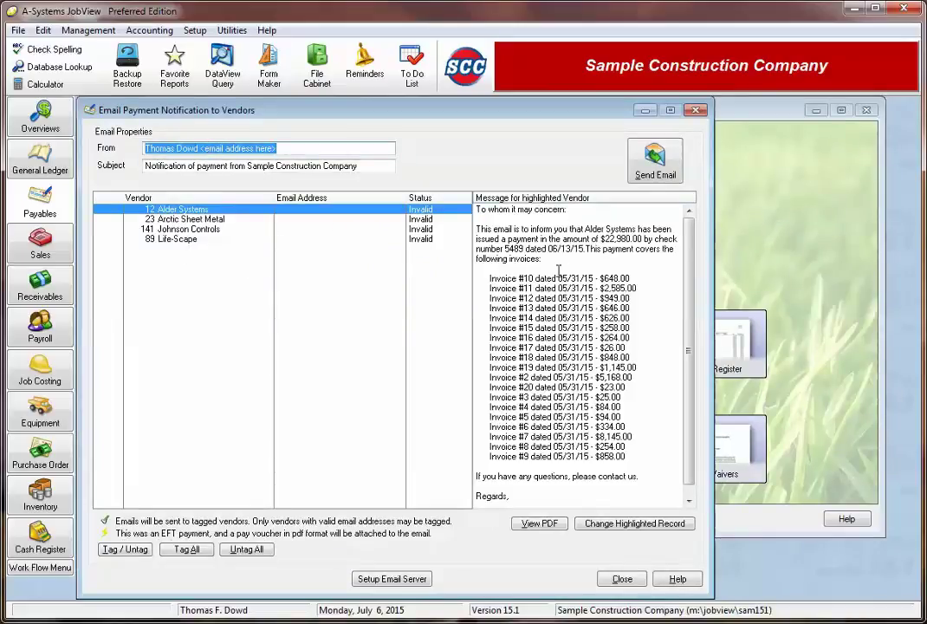
left_click(620, 578)
left_click(332, 577)
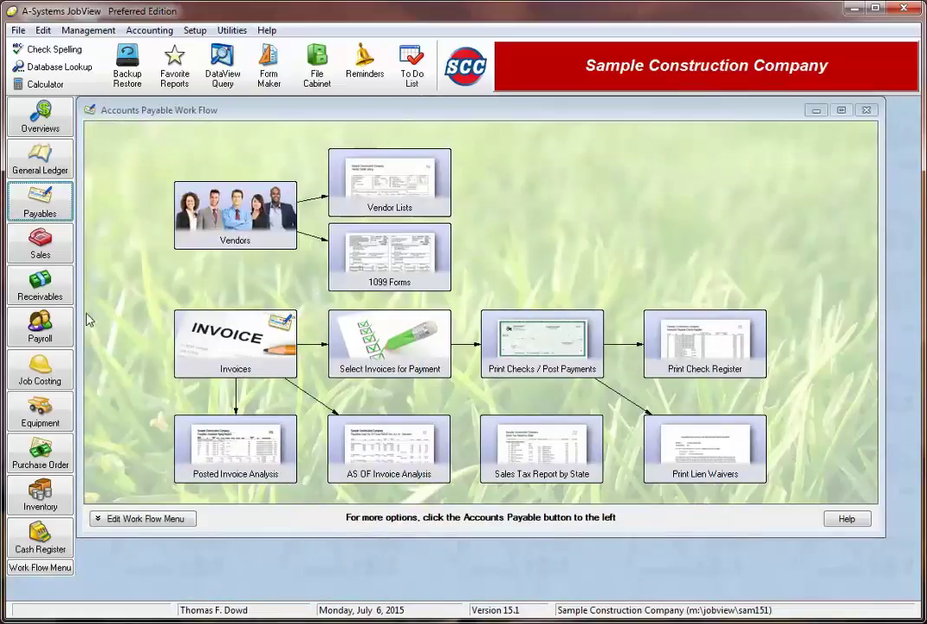
- Display the Payroll work flow, view Postings and Backups, highlight the ACH accounts payable check posting dated 2/25/14, and close the window
left_click(50, 333)
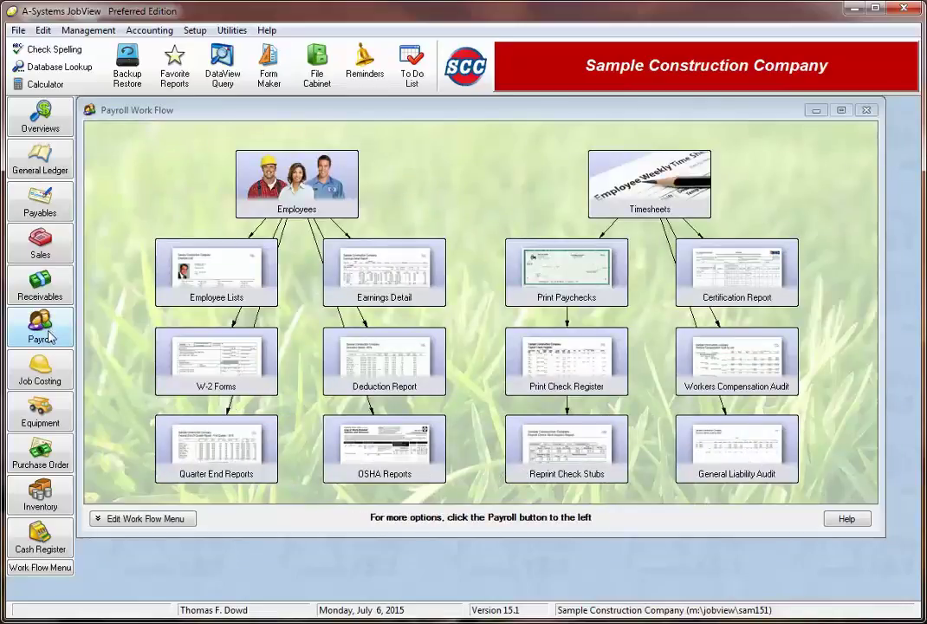
left_click(231, 31)
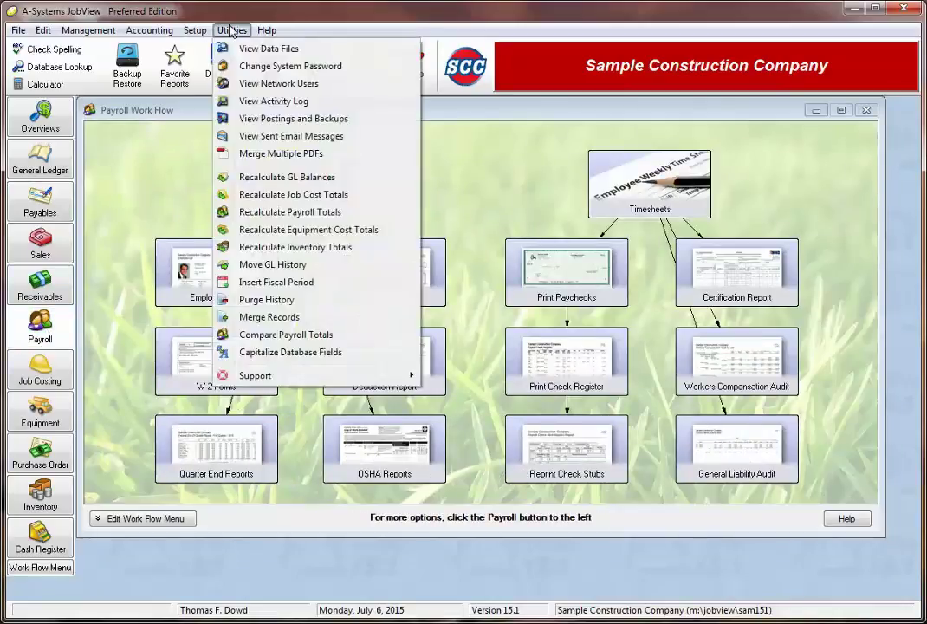
left_click(288, 119)
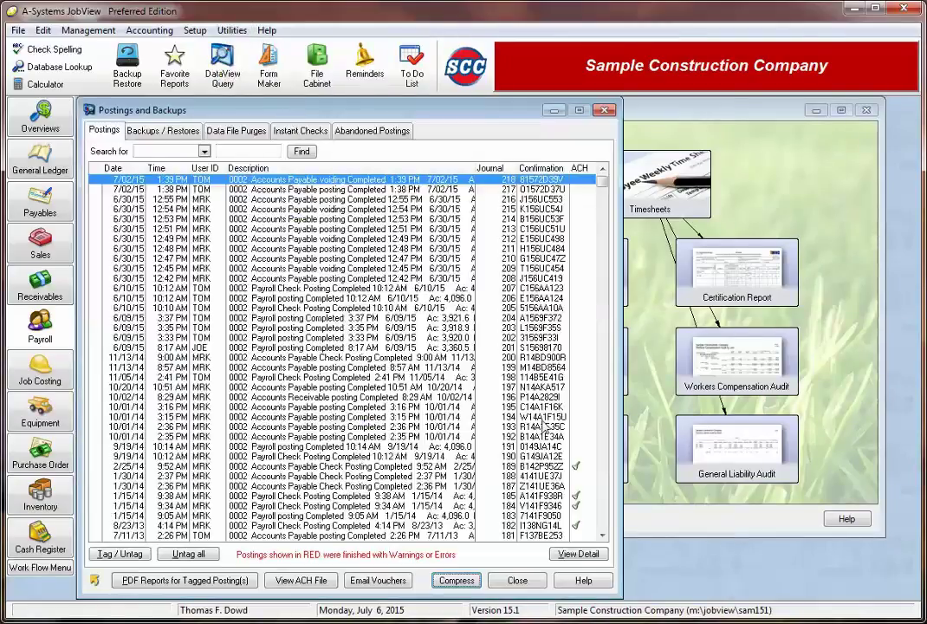
left_click(576, 469)
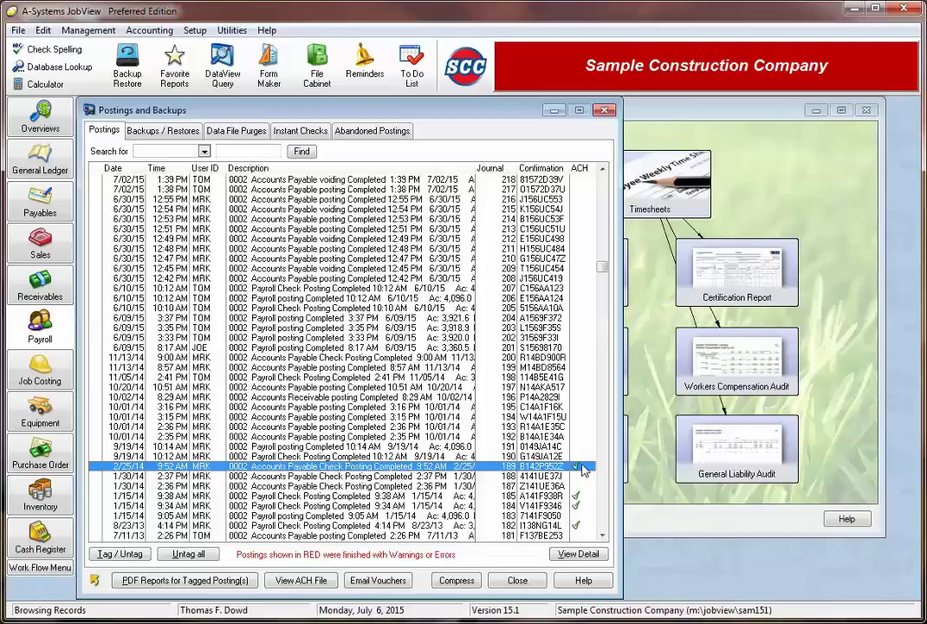
left_click(519, 579)
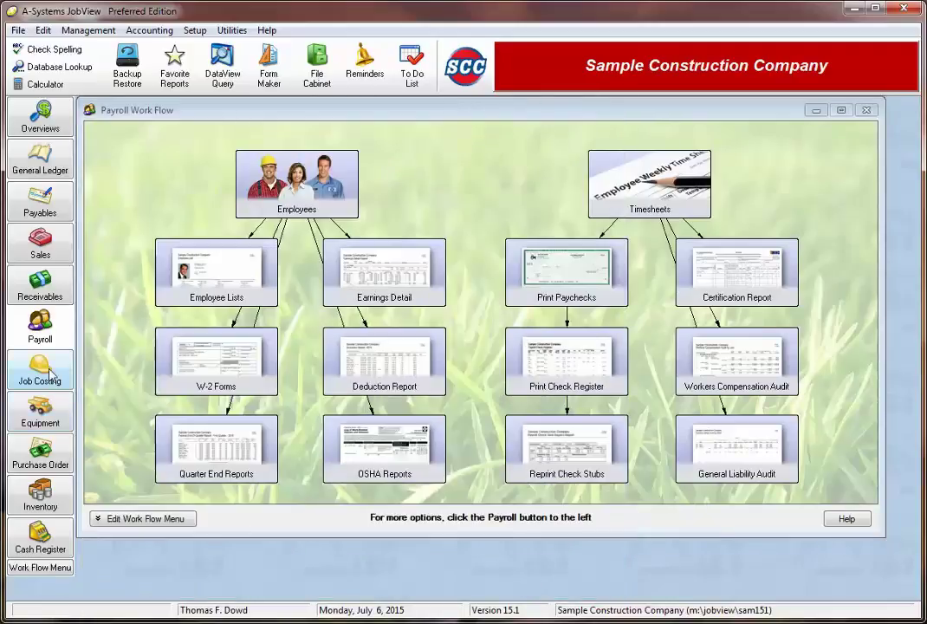
- View the direct deposit voucher email for the first payroll journal, check date 05/15/15, and close the voucher windows
left_click(47, 330)
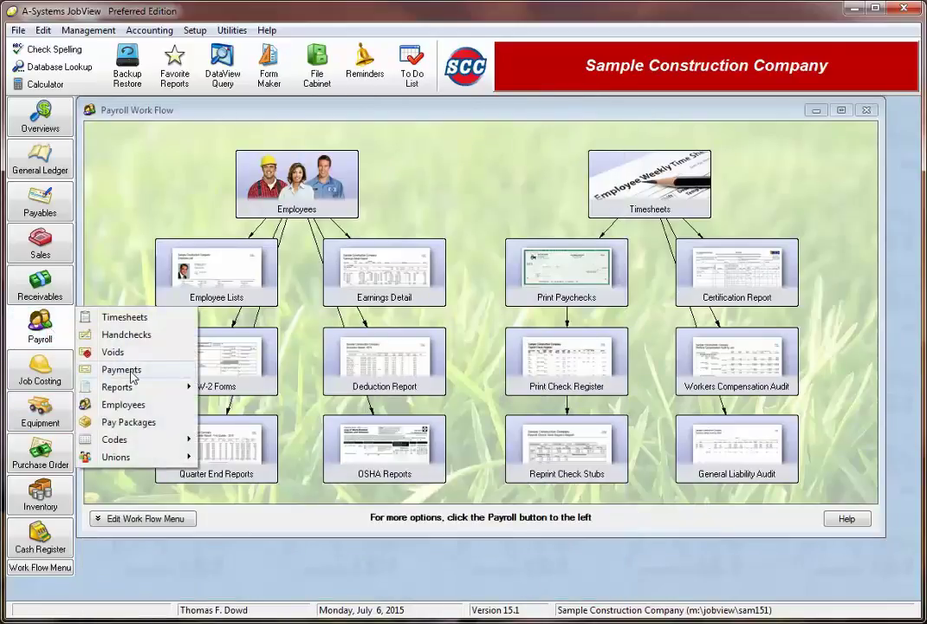
mouse_move(132, 376)
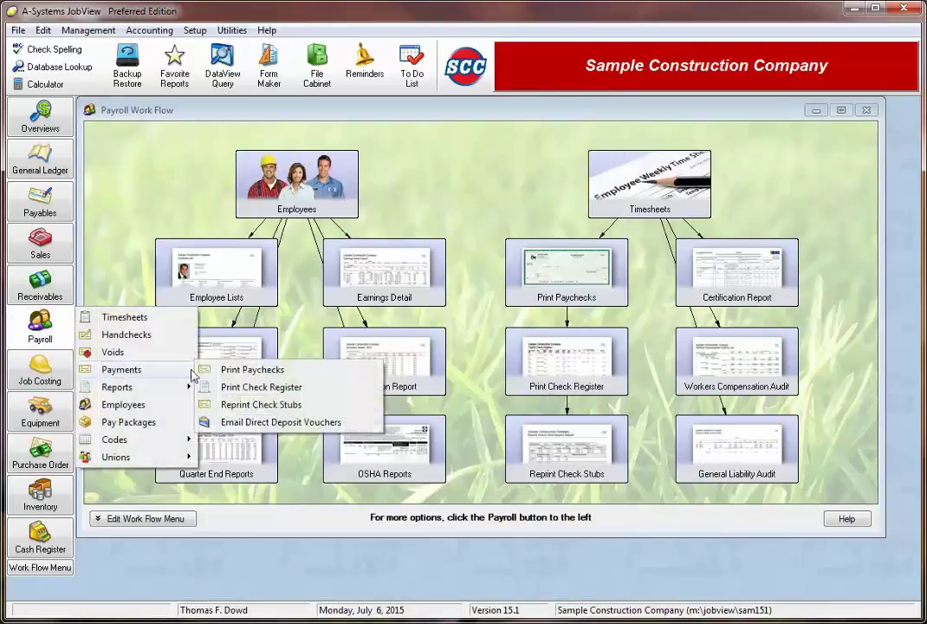
left_click(358, 430)
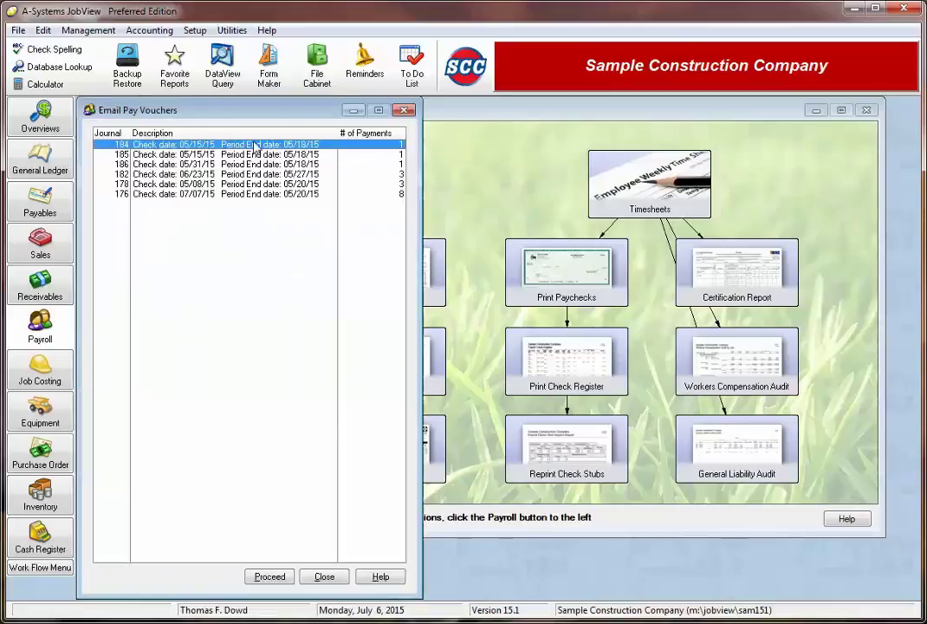
double_click(254, 145)
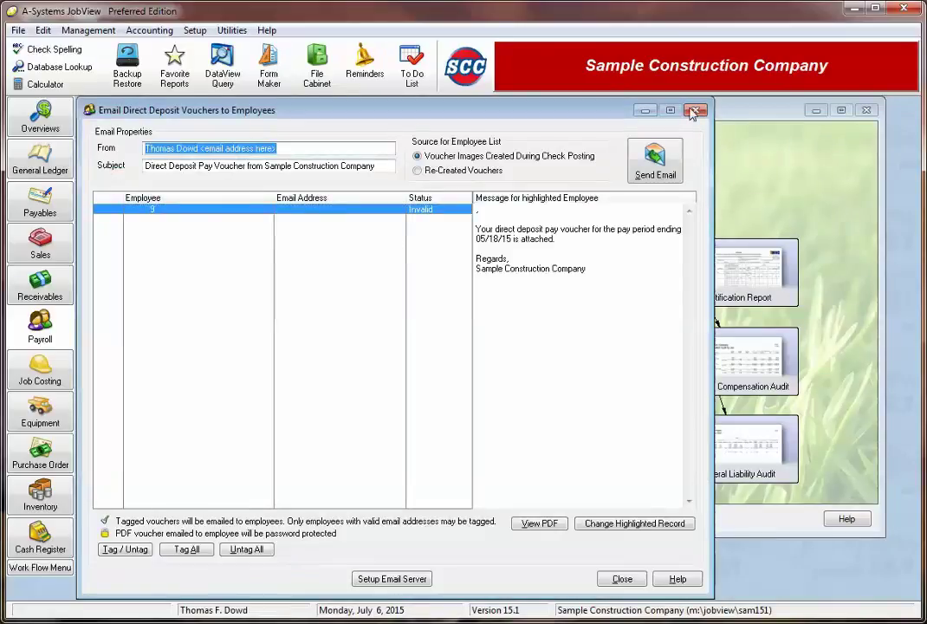
left_click(622, 579)
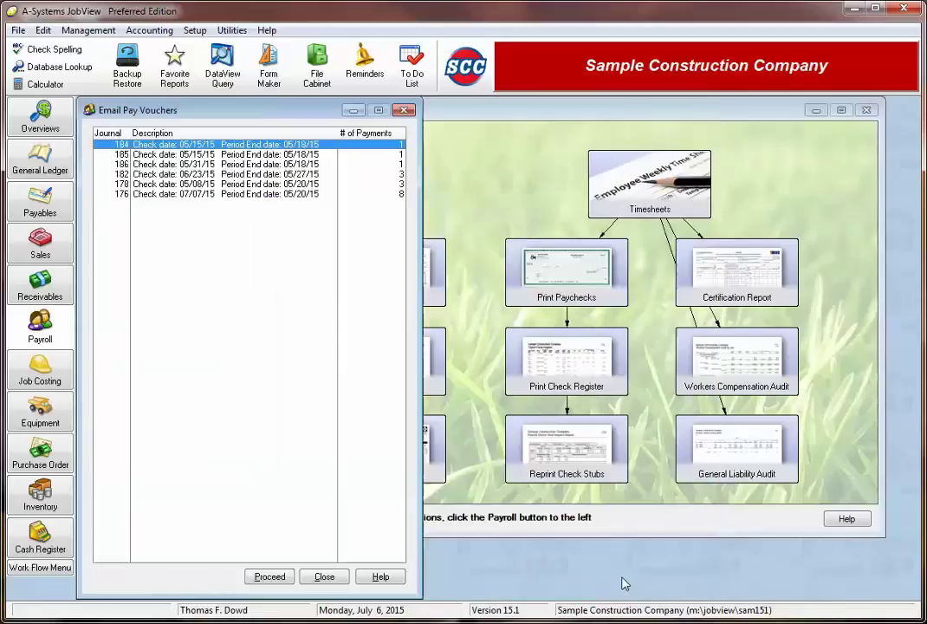
left_click(310, 577)
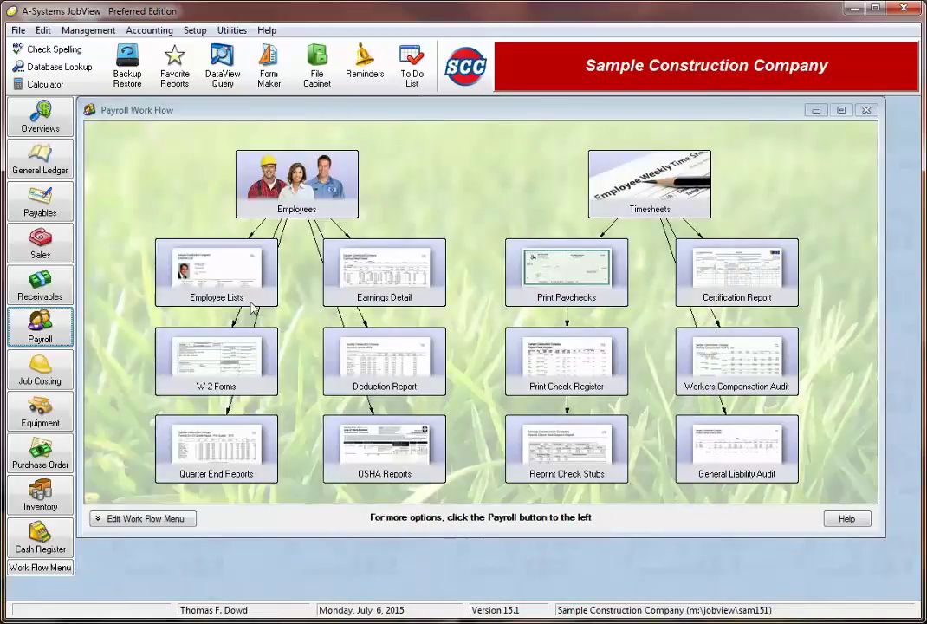
- Set the Employee Addresses by Name listing to include Earnings History by Year for all employees, and save it
left_click(203, 256)
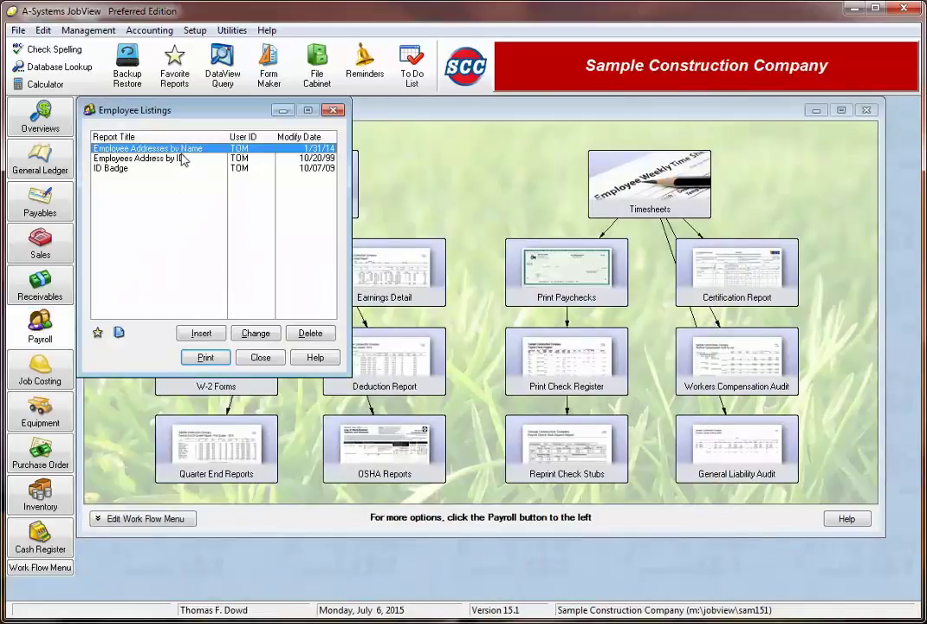
double_click(181, 151)
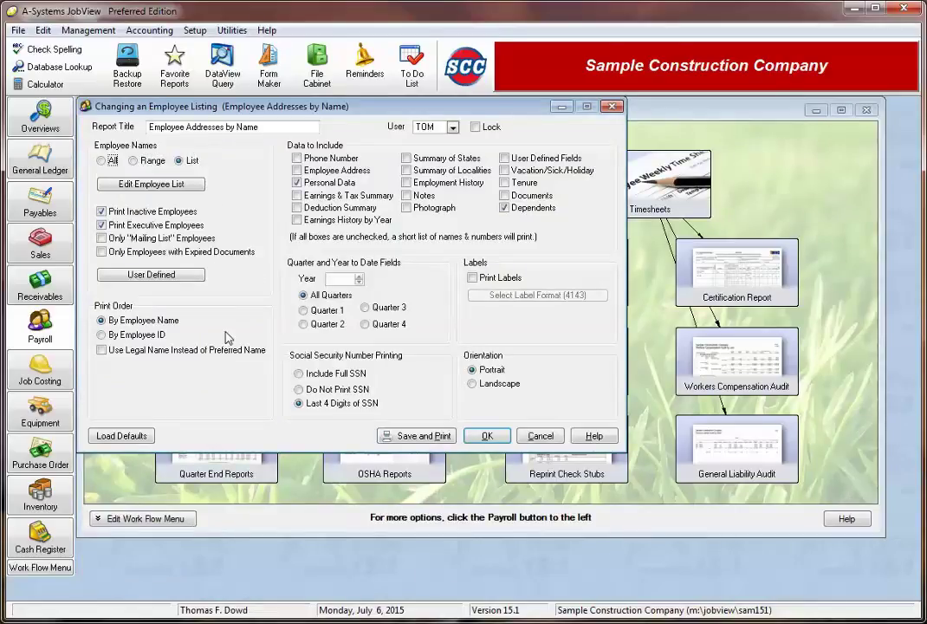
left_click(348, 222)
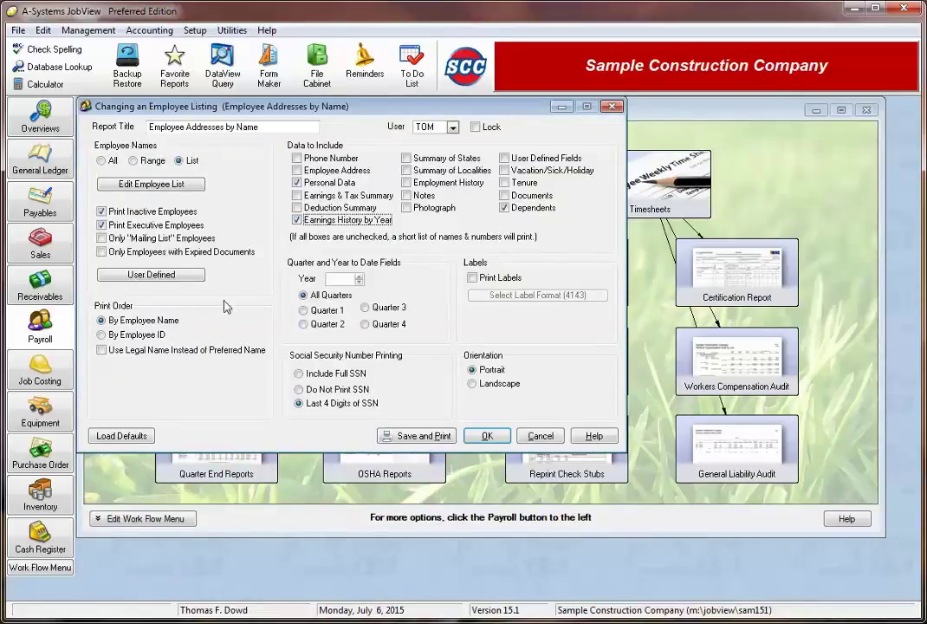
left_click(113, 161)
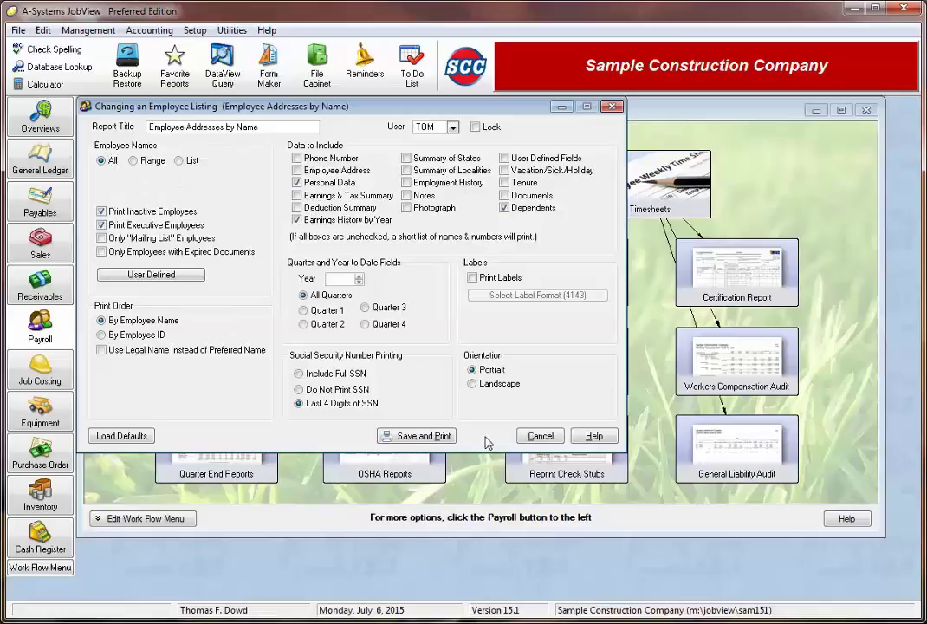
left_click(487, 436)
- Generate the Employee Addresses by Name report, dismiss it, and close the employee listings
left_click(205, 358)
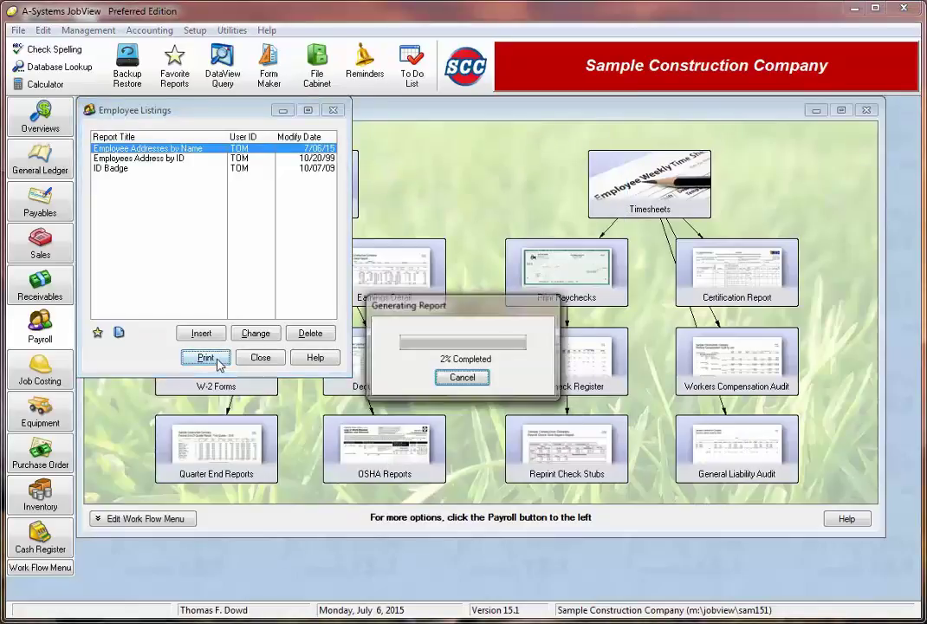
left_click(467, 343)
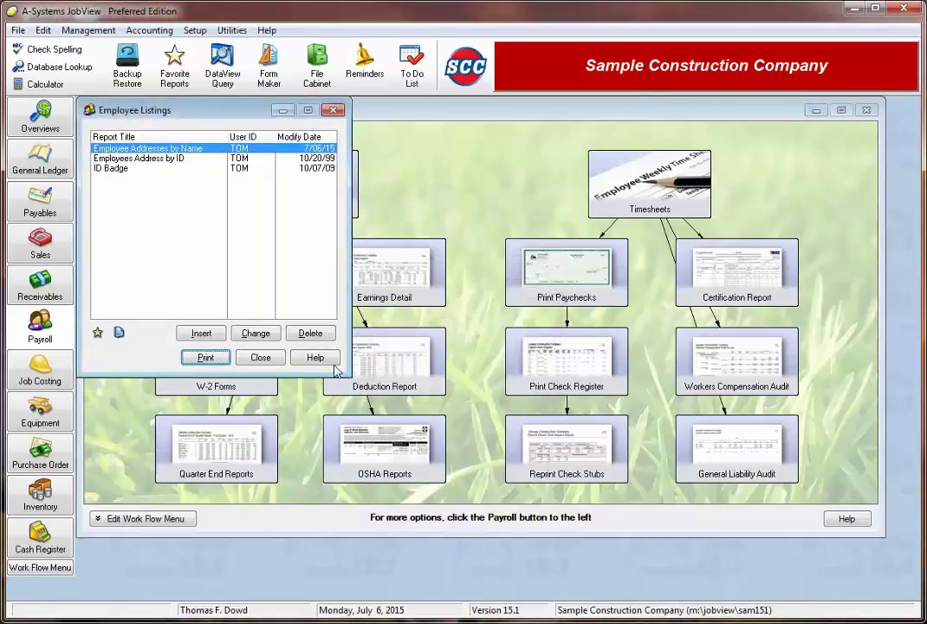
left_click(257, 358)
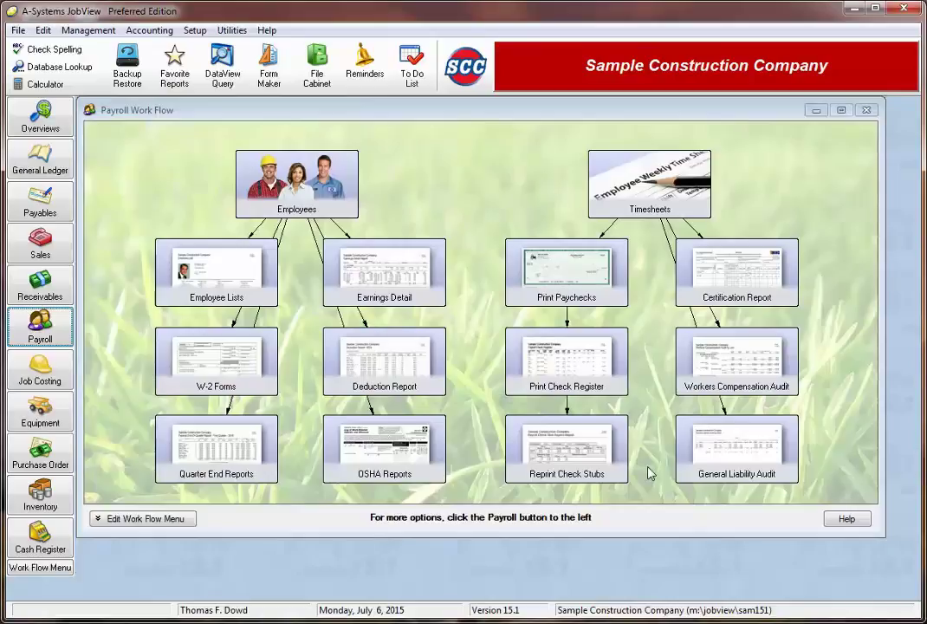